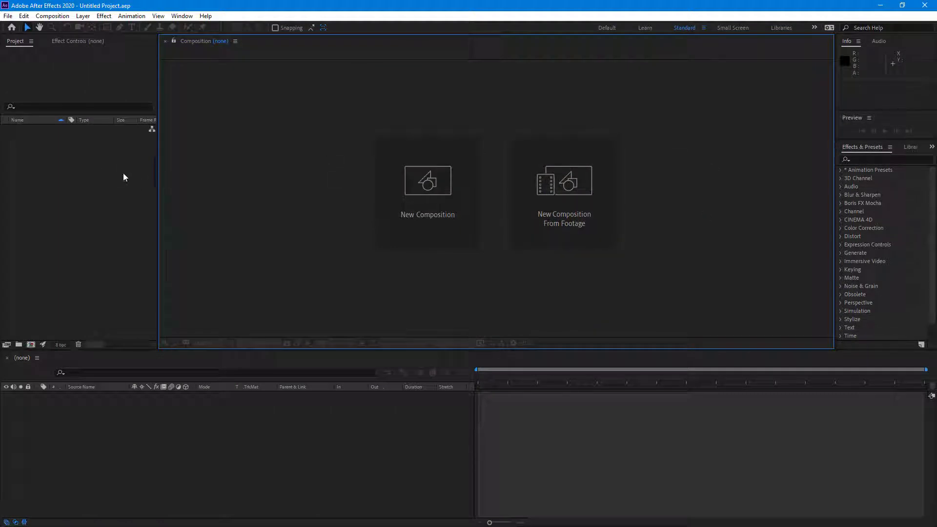
Import the coffee texture background, coffee cup and coffee beans images from the Desktop as footage
{"action": "right_click", "coordinate": [53, 160]}
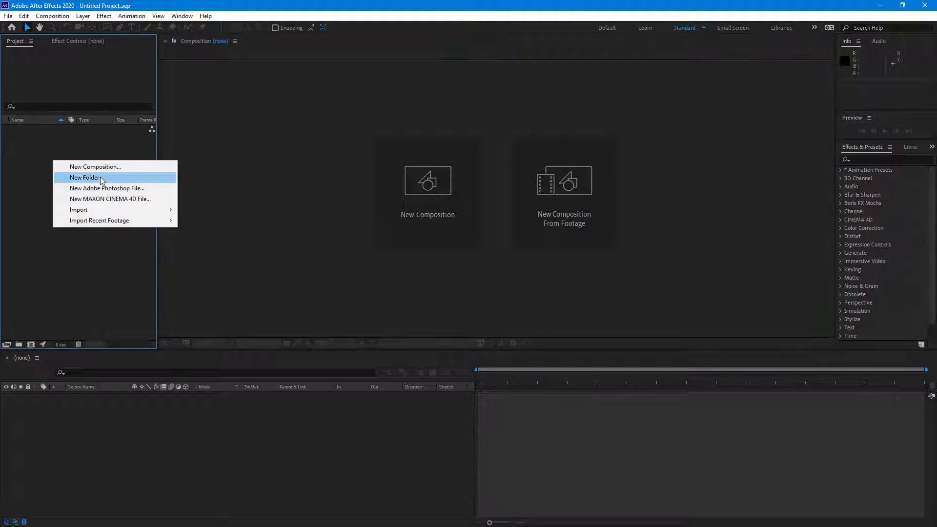
{"action": "mouse_move", "coordinate": [110, 214]}
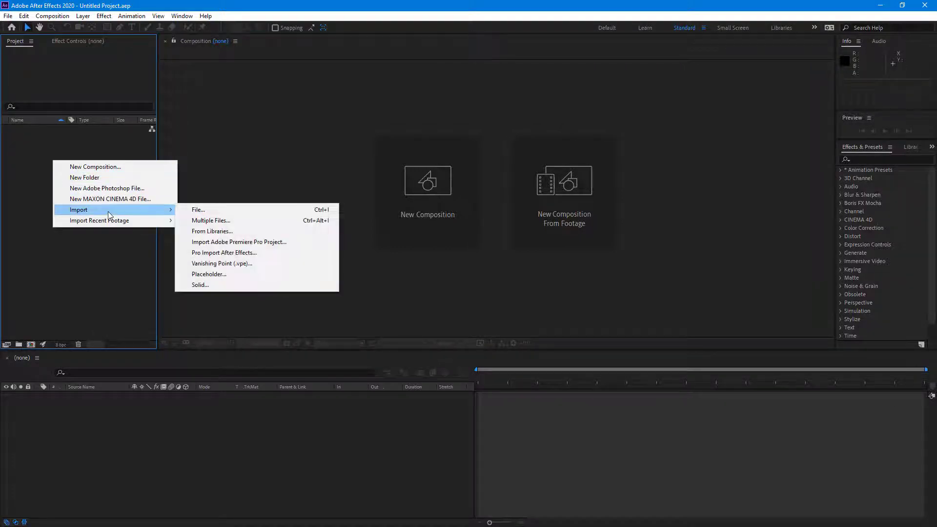
{"action": "left_click", "coordinate": [232, 210]}
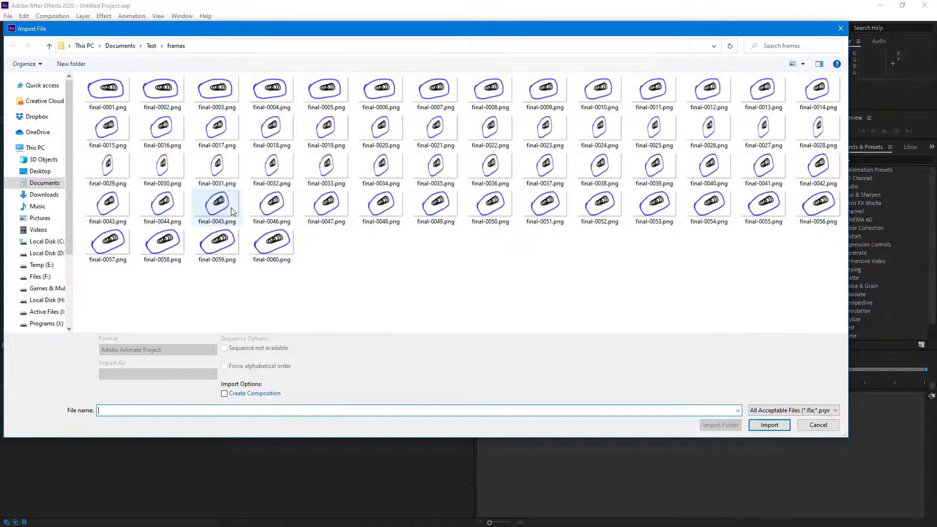
{"action": "left_click", "coordinate": [40, 171]}
{"action": "left_click_drag", "start_coordinate": [414, 192], "coordinate": [152, 77]}
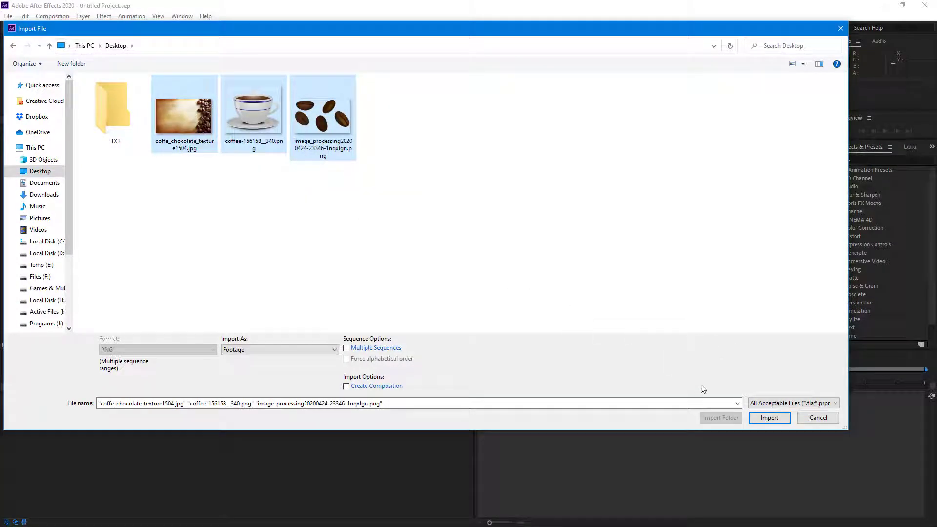
{"action": "left_click", "coordinate": [768, 418]}
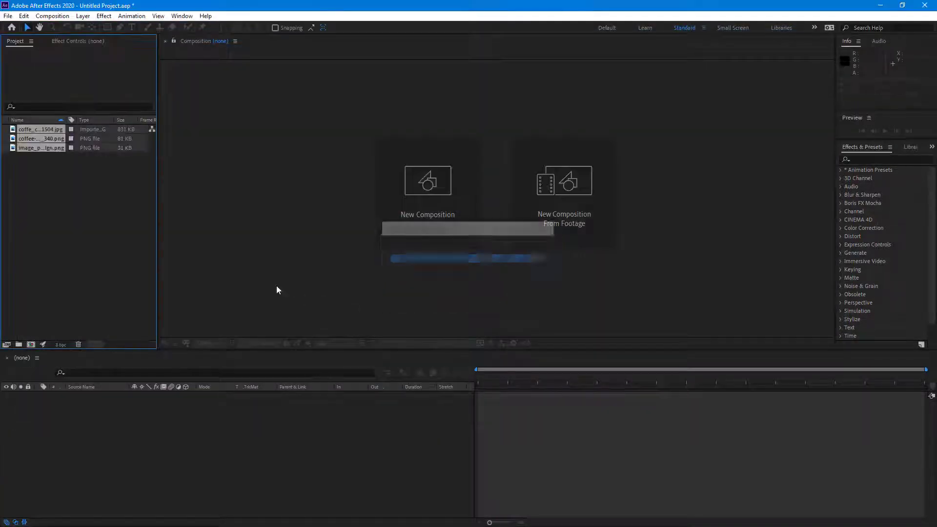
{"action": "left_click", "coordinate": [30, 129]}
{"action": "left_click", "coordinate": [32, 139]}
{"action": "left_click", "coordinate": [32, 148]}
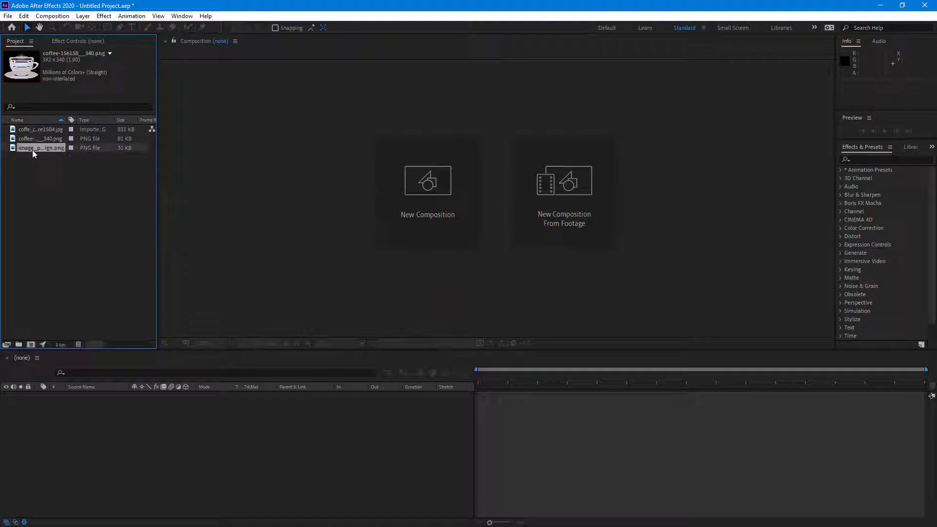
Create a 10-second composition named Comp 1 using the PAL D1/DV Widescreen preset at 25 fps
{"action": "left_click", "coordinate": [78, 315]}
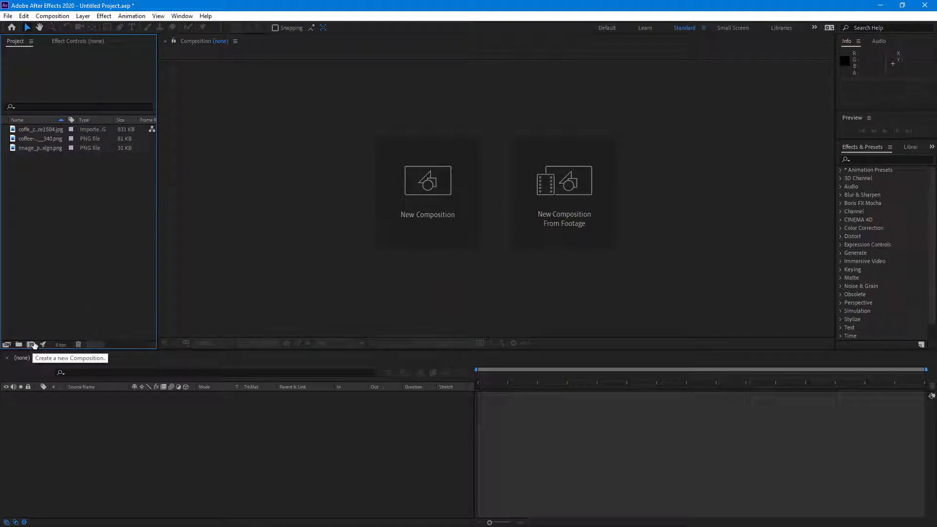
{"action": "left_click", "coordinate": [32, 344]}
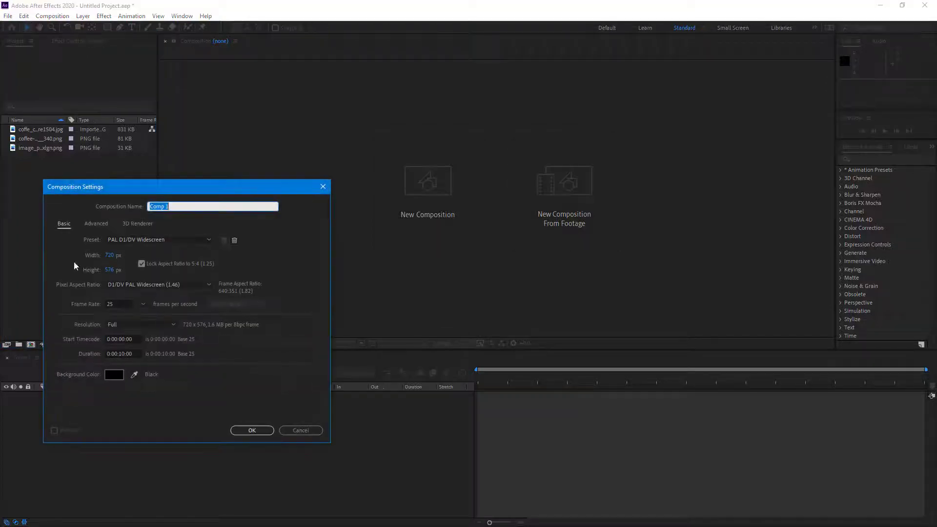
{"action": "left_click", "coordinate": [171, 240]}
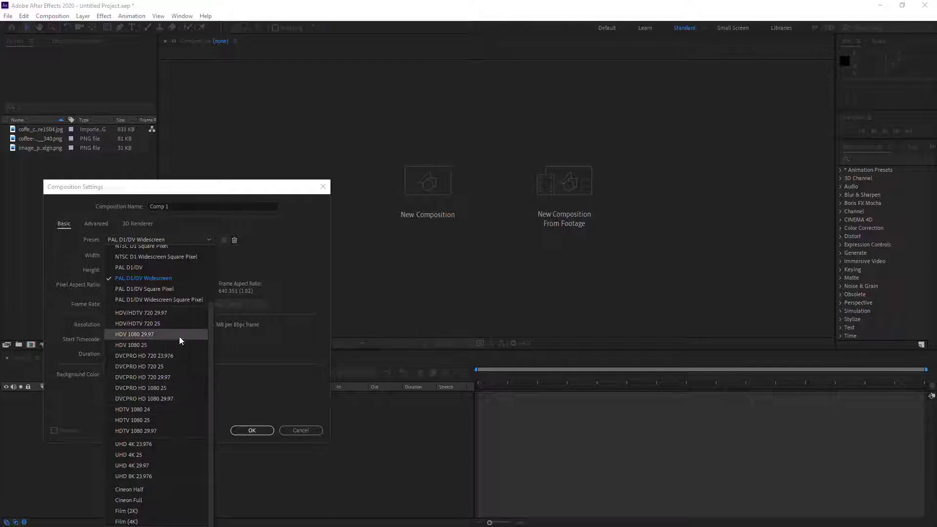
{"action": "left_click", "coordinate": [166, 278]}
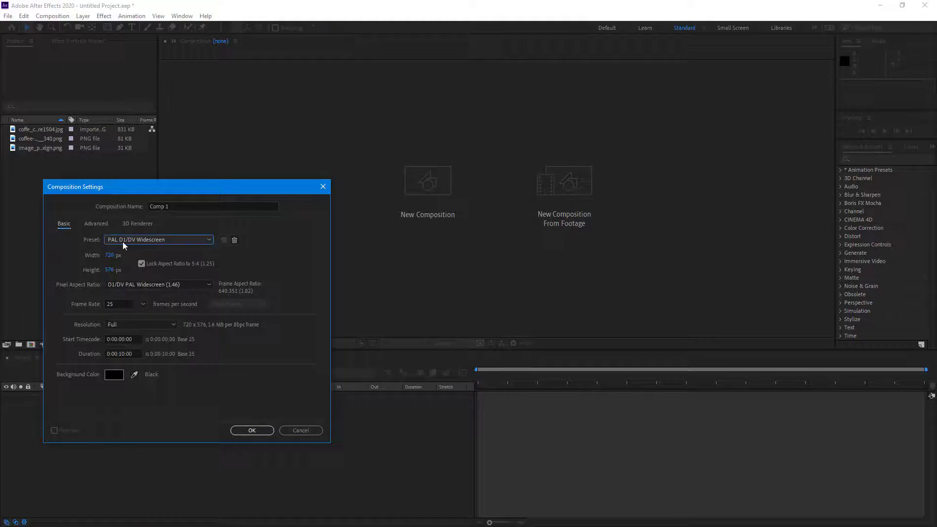
{"action": "left_click", "coordinate": [249, 430]}
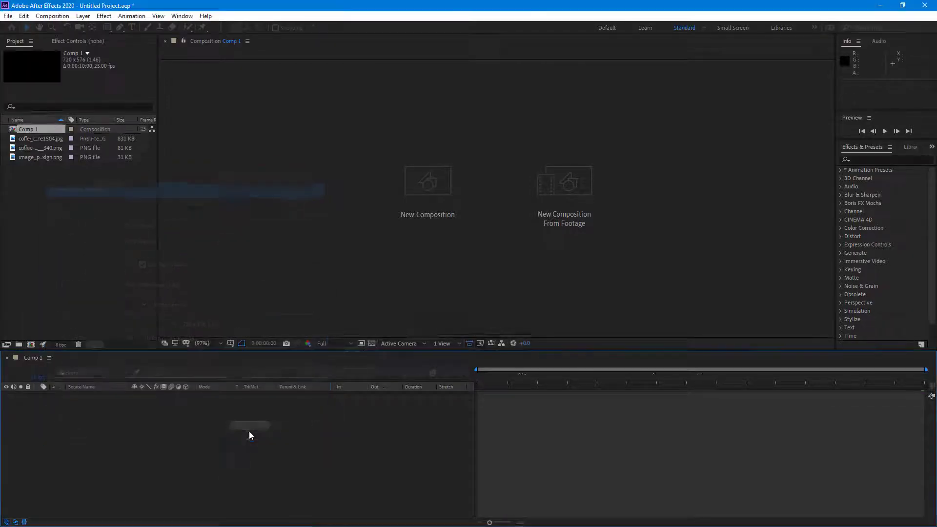
Place the coffee cup image in the centre of the composition as its first layer
{"action": "left_click", "coordinate": [46, 157]}
{"action": "left_click", "coordinate": [41, 139]}
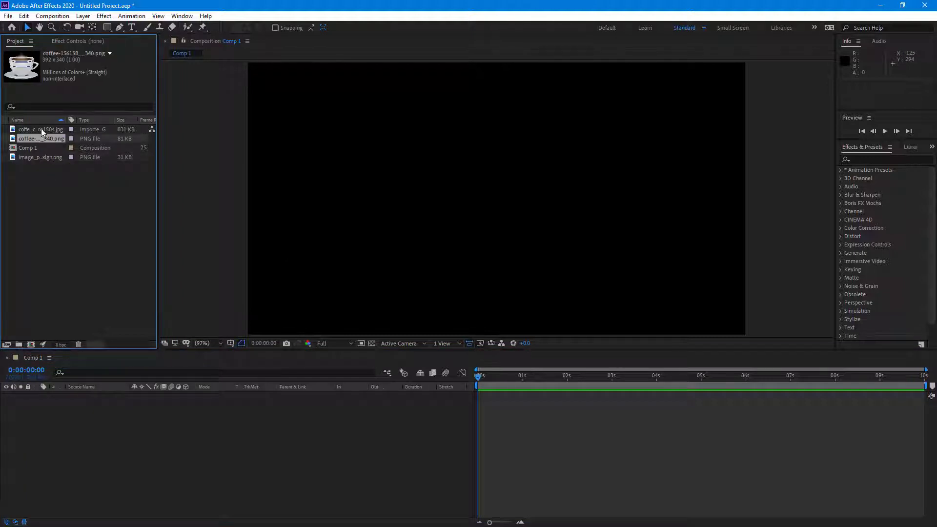
{"action": "left_click", "coordinate": [41, 129]}
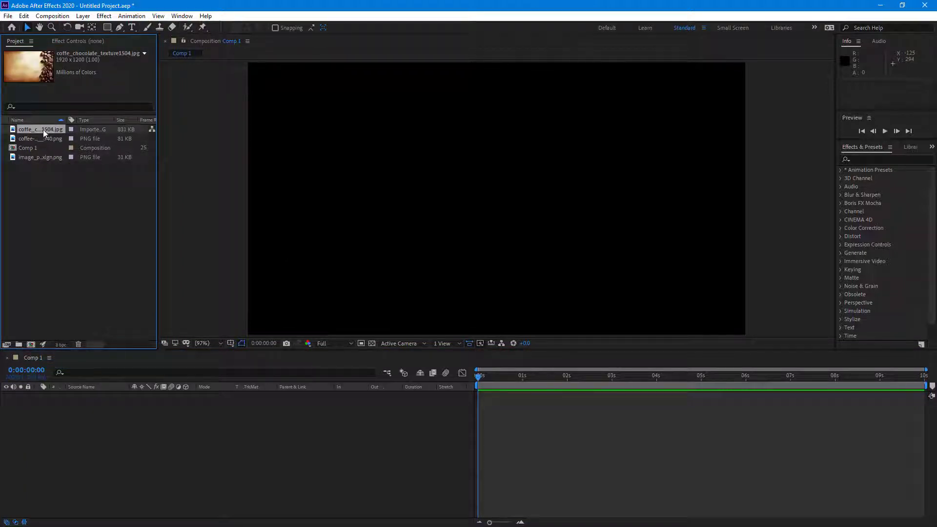
{"action": "left_click_drag", "start_coordinate": [43, 138], "coordinate": [492, 233]}
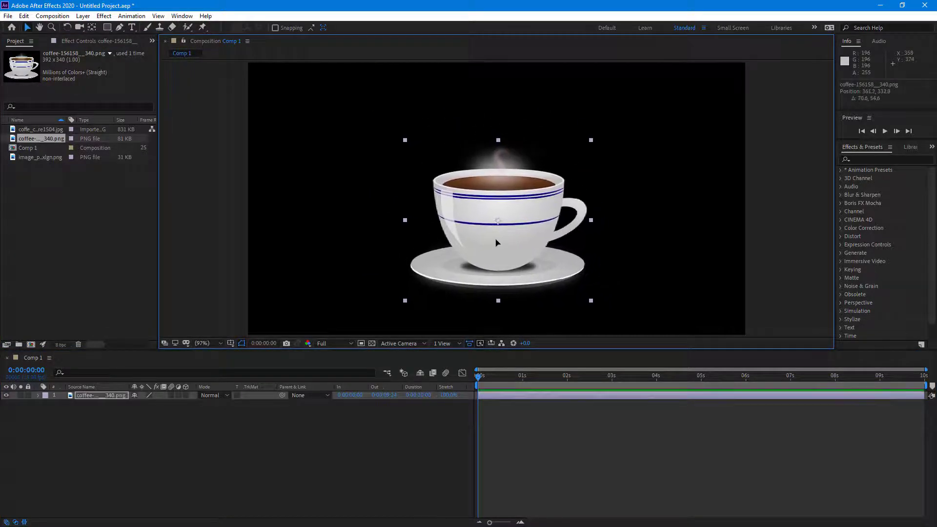
Add the coffee beans image as a layer above the cup and scale it down to fit within the cup's width
{"action": "left_click_drag", "start_coordinate": [49, 160], "coordinate": [421, 141]}
{"action": "left_click_drag", "start_coordinate": [443, 108], "coordinate": [525, 174]}
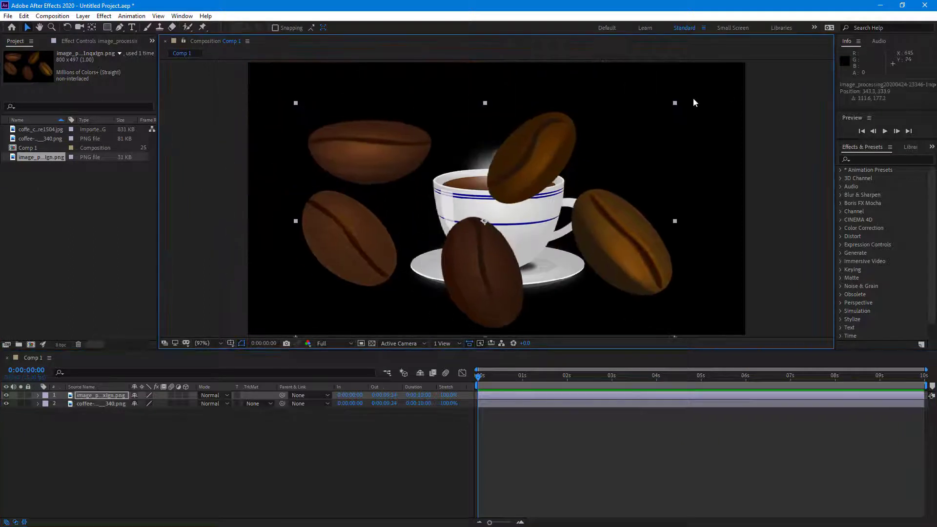
{"action": "left_click_drag", "start_coordinate": [675, 104], "coordinate": [558, 176]}
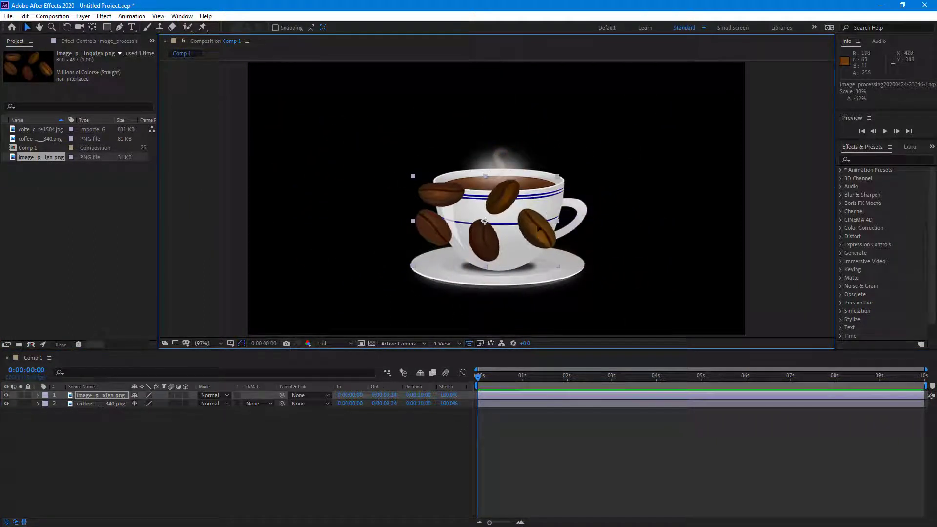
{"action": "left_click_drag", "start_coordinate": [539, 232], "coordinate": [552, 167]}
{"action": "mouse_move", "coordinate": [570, 112]}
{"action": "left_mouse_down"}
{"action": "mouse_move", "coordinate": [549, 125]}
{"action": "mouse_move", "coordinate": [575, 151]}
{"action": "mouse_move", "coordinate": [564, 128]}
{"action": "left_mouse_up"}
Move the cup lower in the frame and place the beans over its front at about 365.9, 400.8
{"action": "left_click_drag", "start_coordinate": [511, 140], "coordinate": [507, 113]}
{"action": "left_click_drag", "start_coordinate": [505, 219], "coordinate": [508, 249]}
{"action": "left_click_drag", "start_coordinate": [502, 145], "coordinate": [510, 170]}
{"action": "left_click_drag", "start_coordinate": [514, 208], "coordinate": [505, 256]}
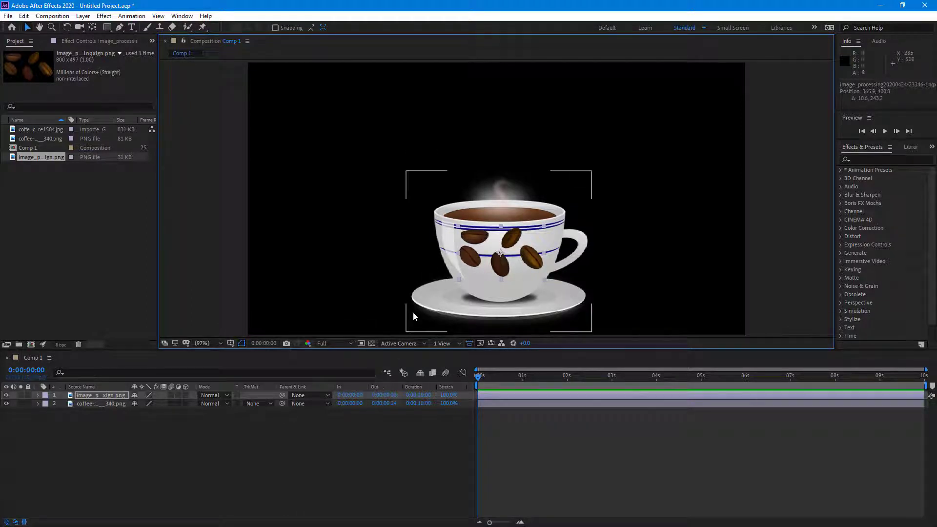
Keyframe the beans layer's Position at 1 second, and at 2 seconds raise the beans straight above the cup to about 365.9, 176.2
{"action": "left_click", "coordinate": [108, 398]}
{"action": "key", "text": "p"}
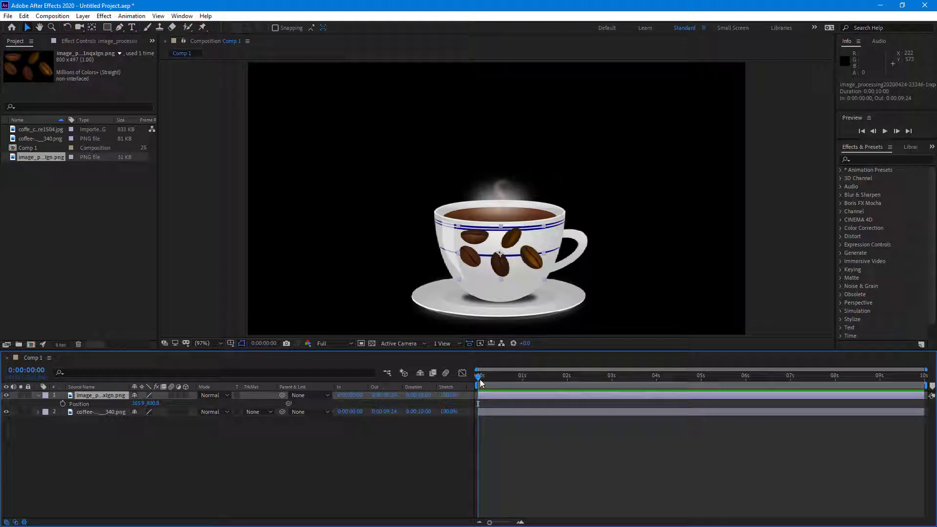
{"action": "left_click_drag", "start_coordinate": [480, 381], "coordinate": [524, 382]}
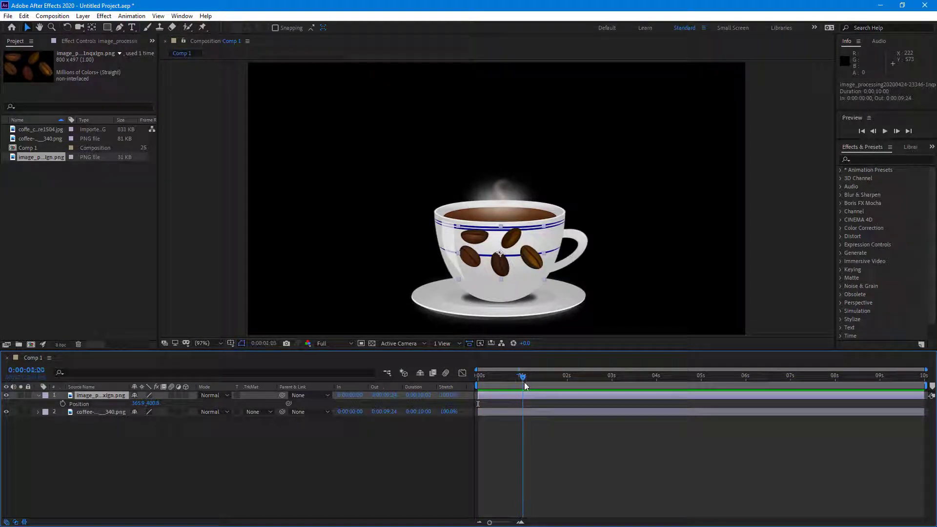
{"action": "left_click", "coordinate": [62, 404]}
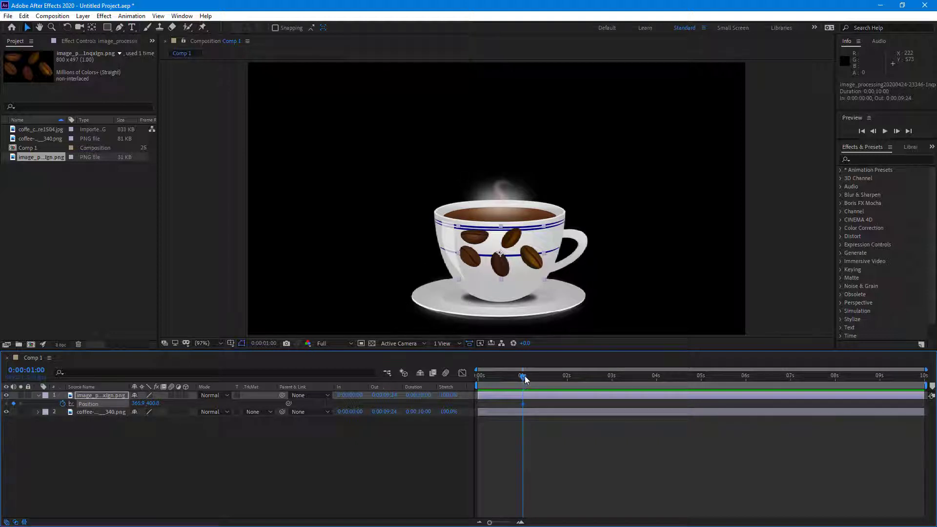
{"action": "left_click_drag", "start_coordinate": [525, 379], "coordinate": [570, 384]}
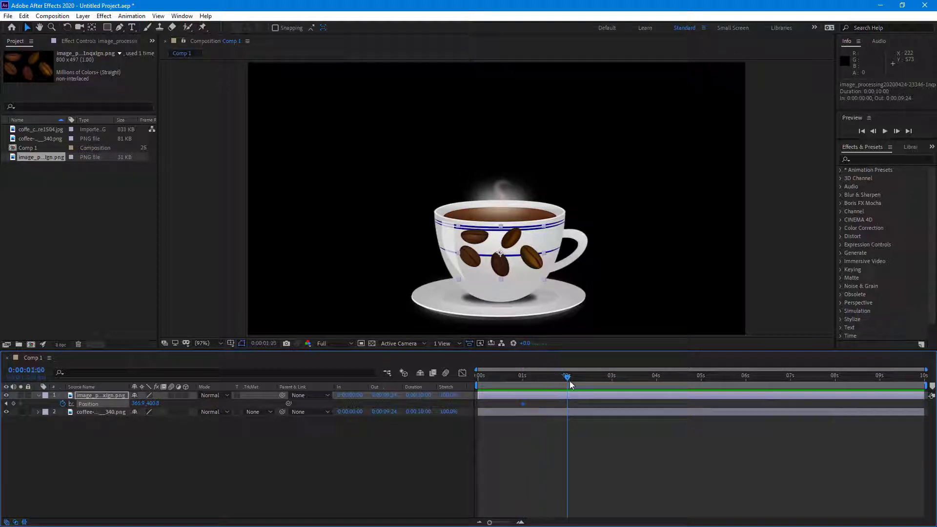
{"action": "left_click_drag", "start_coordinate": [530, 259], "coordinate": [519, 134]}
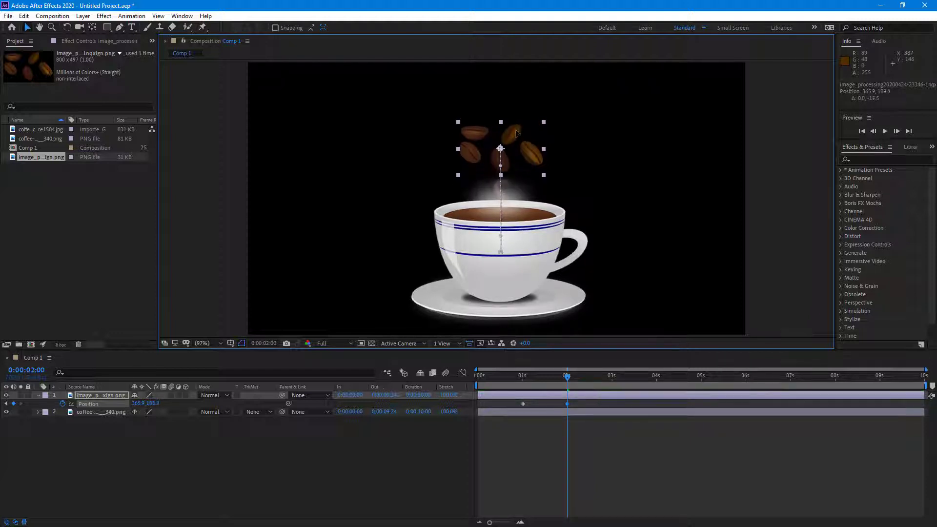
At 3 seconds, move the beans back down over the cup to about 365.9, 410.1 and preview the animation from the start
{"action": "left_click", "coordinate": [607, 376]}
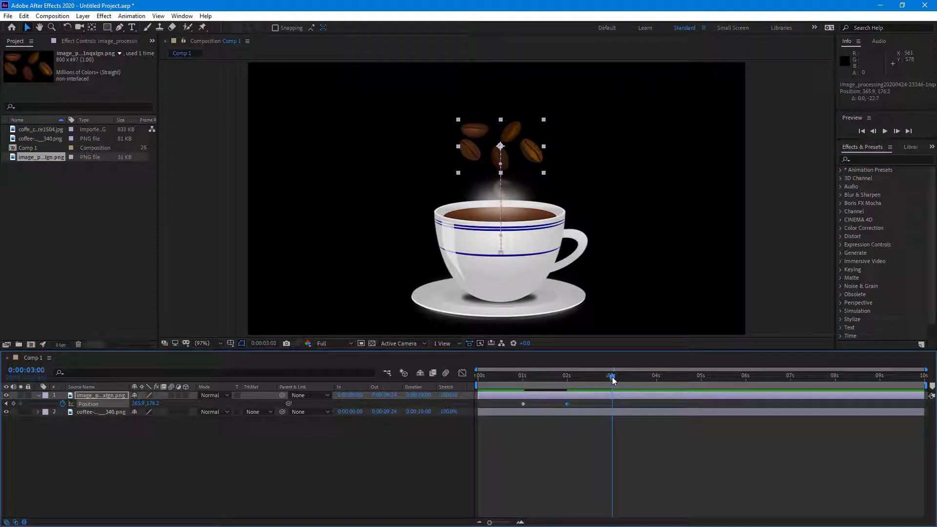
{"action": "left_click_drag", "start_coordinate": [537, 154], "coordinate": [537, 265]}
{"action": "left_click", "coordinate": [518, 466]}
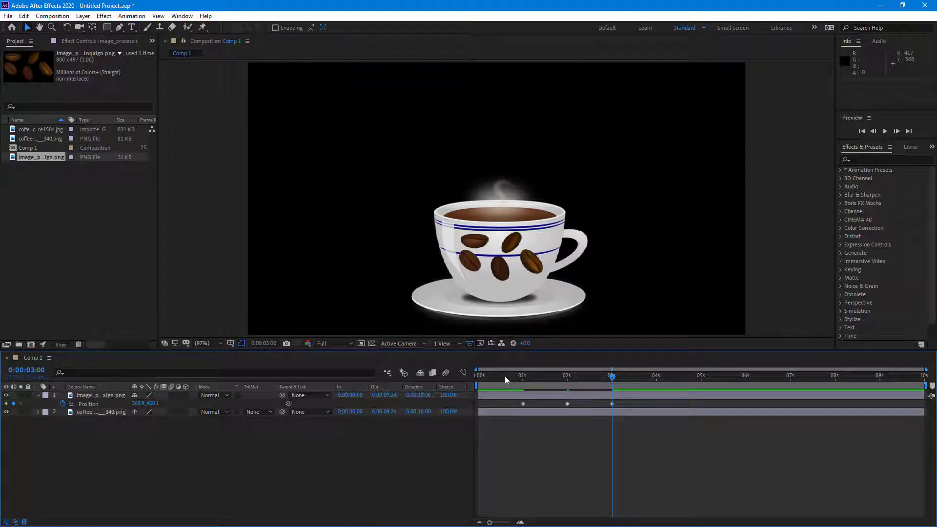
{"action": "left_click_drag", "start_coordinate": [505, 375], "coordinate": [440, 382]}
{"action": "key", "text": "space"}
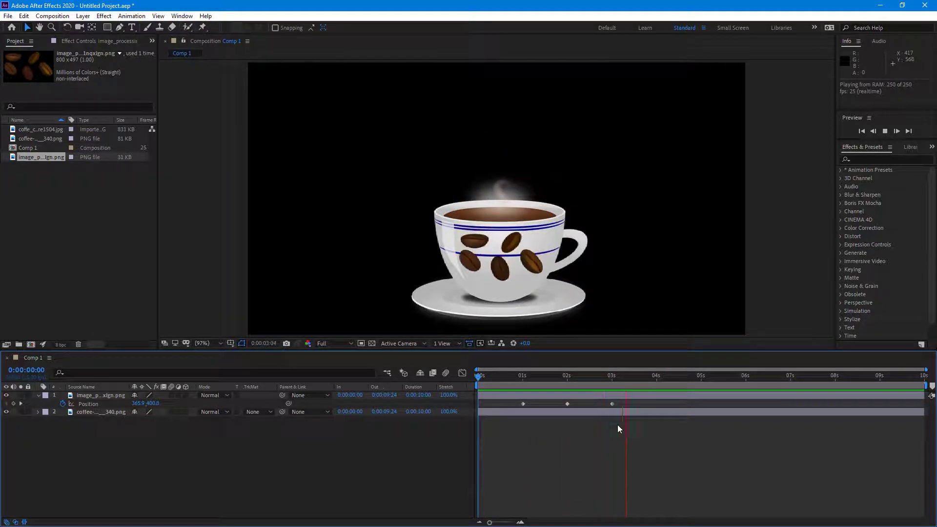
{"action": "left_click", "coordinate": [572, 414]}
Apply Easy Ease to the beans' 2-second Position keyframe and Easy Ease Out to the 1-second keyframe
{"action": "left_click", "coordinate": [538, 403]}
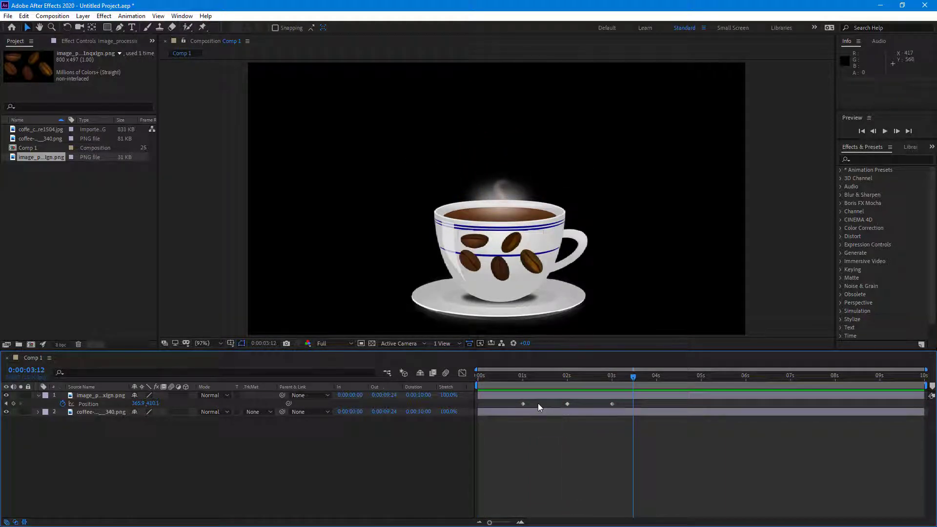
{"action": "left_click", "coordinate": [567, 404]}
{"action": "right_click", "coordinate": [567, 405]}
{"action": "mouse_move", "coordinate": [598, 400]}
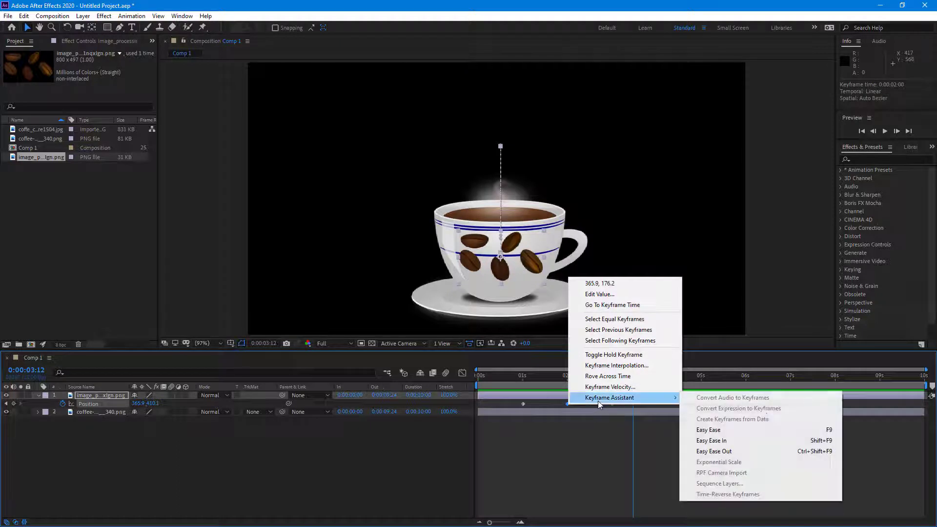
{"action": "left_click", "coordinate": [708, 429]}
{"action": "left_click", "coordinate": [542, 425]}
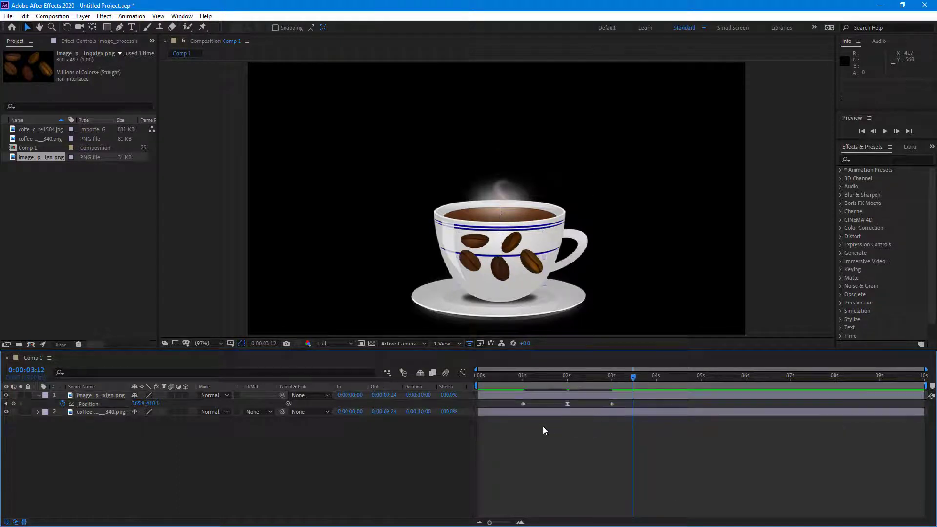
{"action": "right_click", "coordinate": [522, 404]}
{"action": "mouse_move", "coordinate": [567, 398]}
{"action": "left_click", "coordinate": [678, 450]}
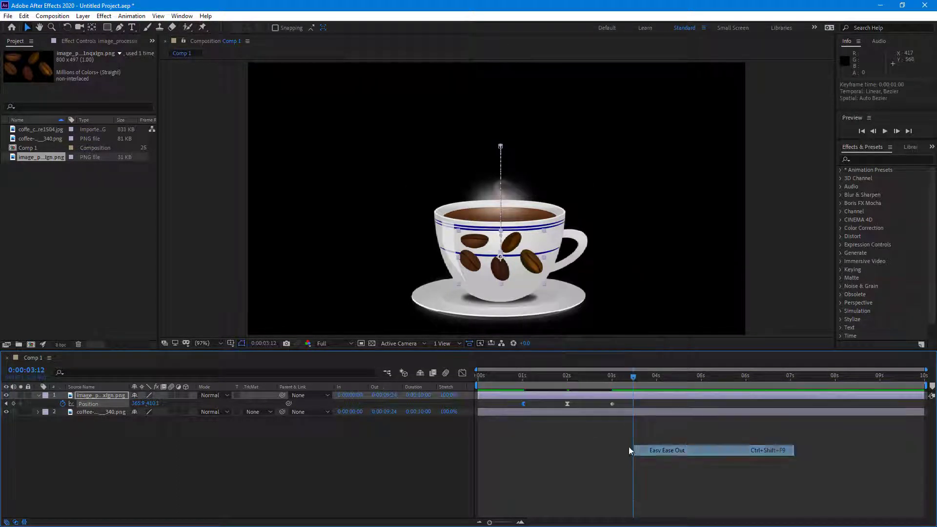
Apply Easy Ease In to the beans' 3-second Position keyframe and preview the eased motion
{"action": "right_click", "coordinate": [610, 403]}
{"action": "mouse_move", "coordinate": [659, 397]}
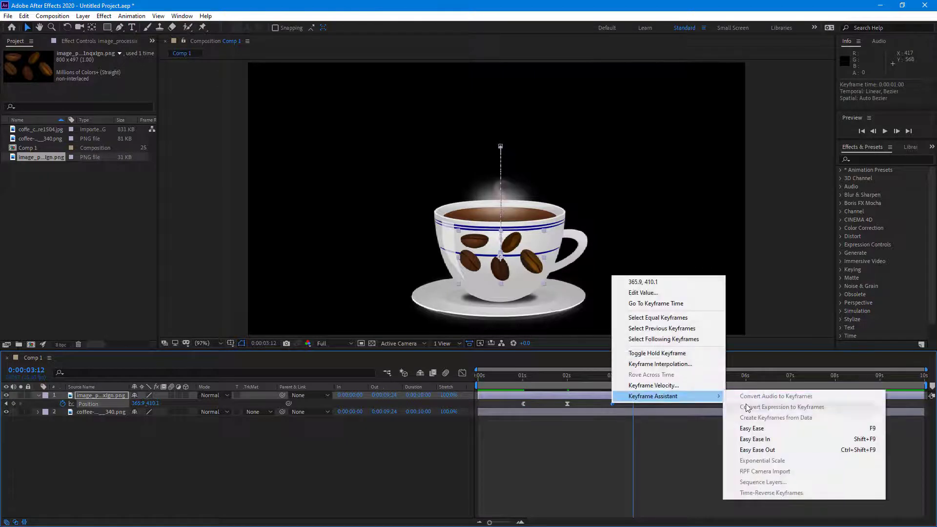
{"action": "left_click", "coordinate": [742, 439]}
{"action": "left_click", "coordinate": [513, 376]}
{"action": "key", "text": "space"}
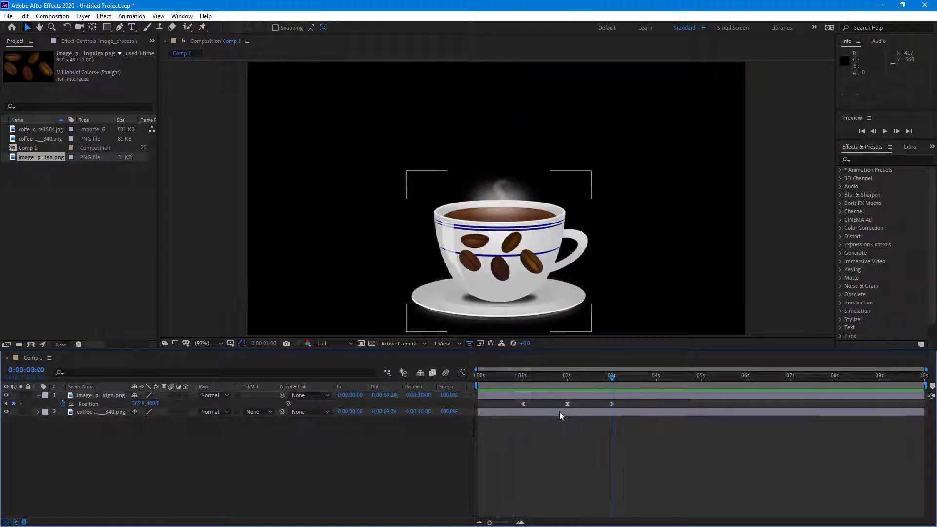
{"action": "key", "text": "space"}
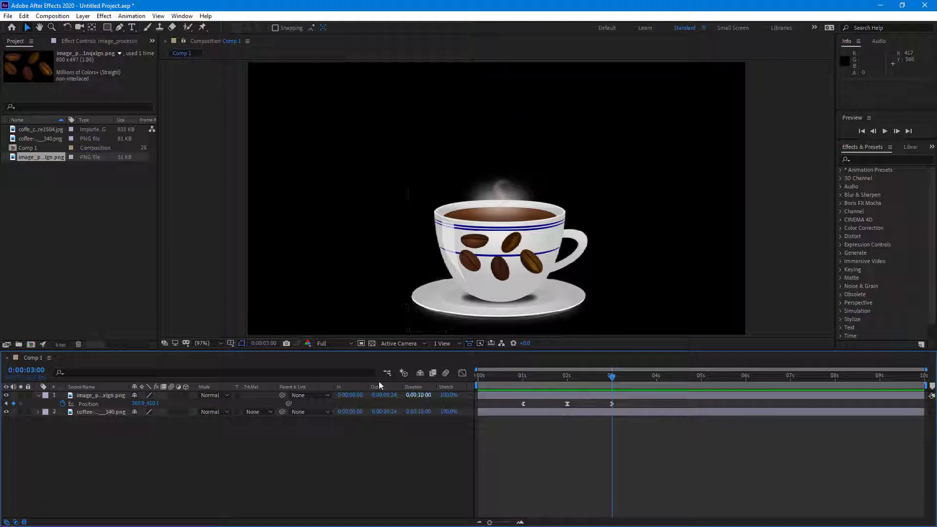
Show the beans' Position speed graph and extend the 1-second keyframe's outgoing handle about halfway toward the 2-second keyframe
{"action": "left_click", "coordinate": [462, 373]}
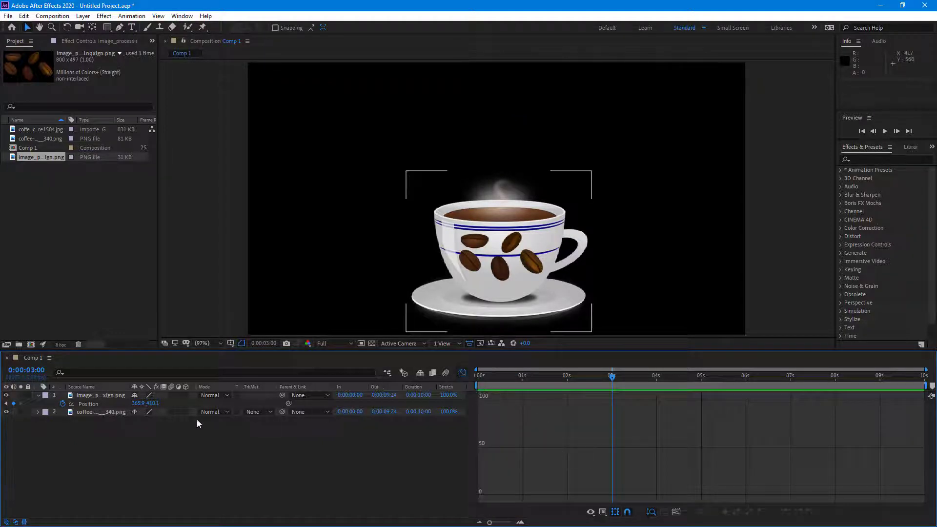
{"action": "left_click", "coordinate": [94, 405]}
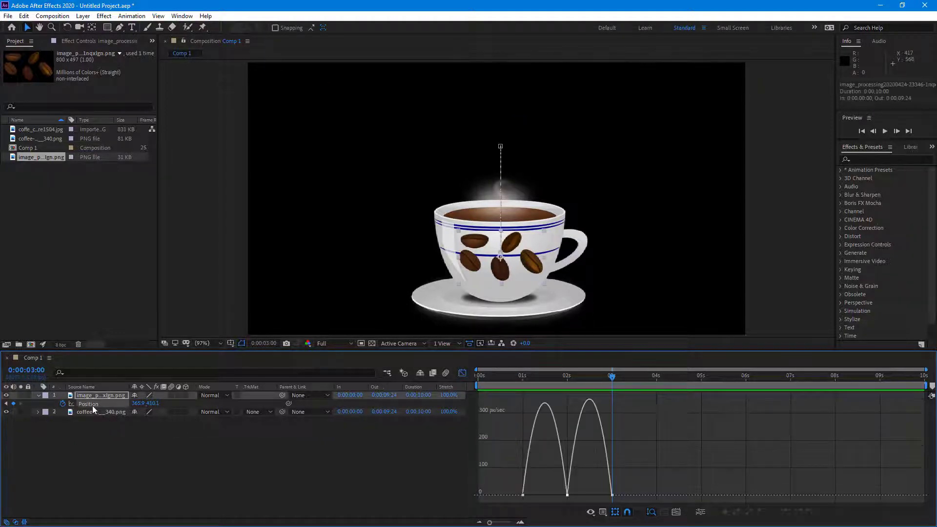
{"action": "left_click", "coordinate": [523, 495]}
{"action": "left_click_drag", "start_coordinate": [530, 495], "coordinate": [544, 495]}
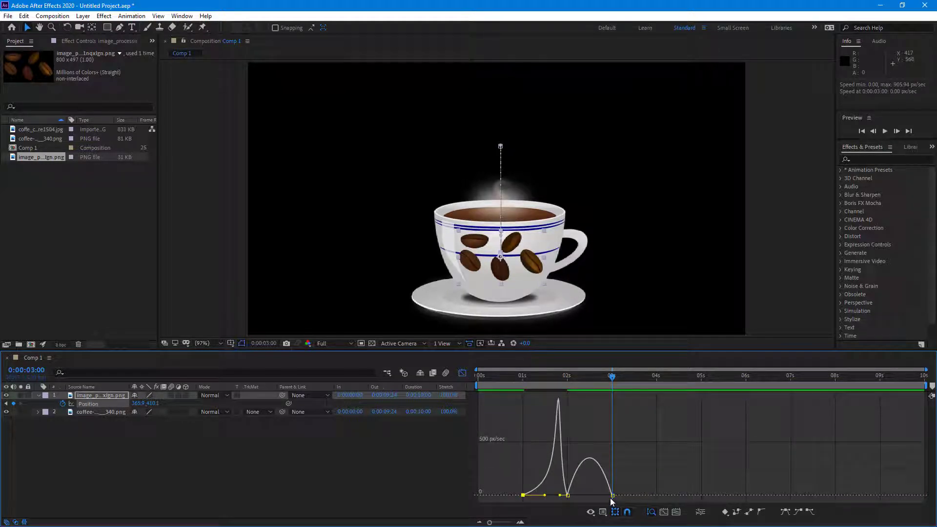
Extend the facing handles of the 2- and 3-second keyframes in the beans' Position speed graph to mirror the first peak, and preview the motion
{"action": "left_click_drag", "start_coordinate": [605, 495], "coordinate": [559, 498]}
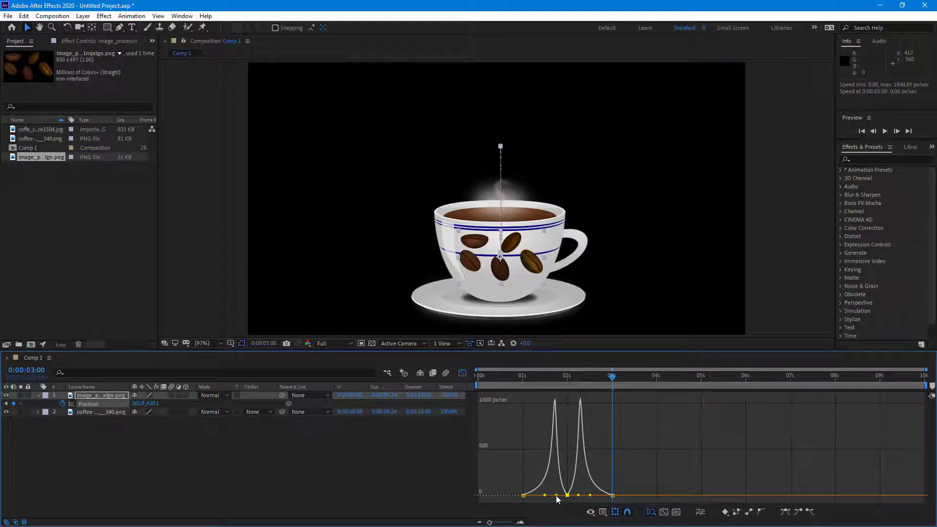
{"action": "key", "text": "space"}
{"action": "left_click", "coordinate": [508, 379]}
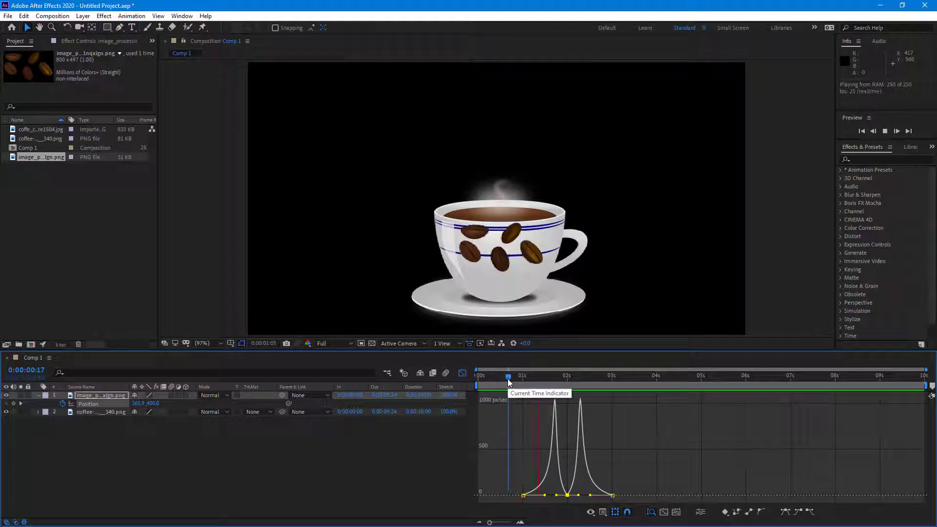
Add a Rotation keyframe to the beans at 1 second and return from the speed graph to the layer bars
{"action": "left_click_drag", "start_coordinate": [508, 379], "coordinate": [523, 397]}
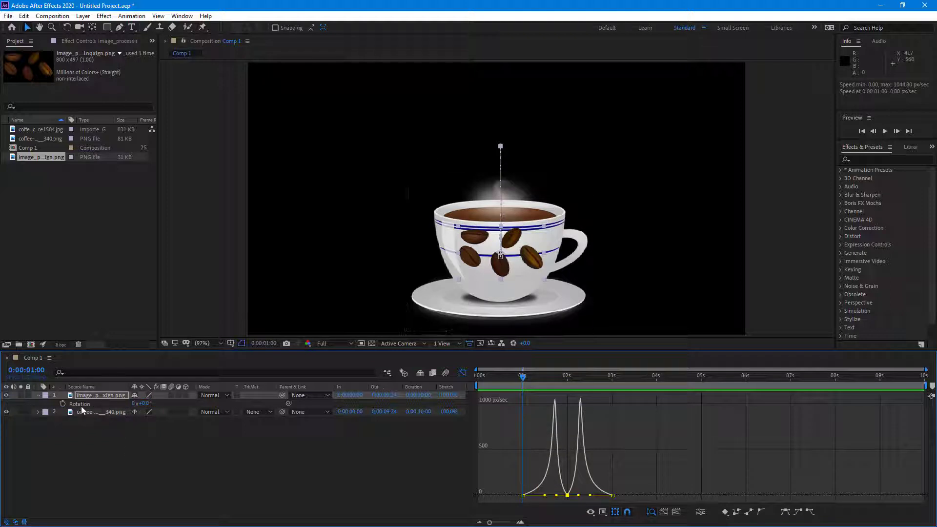
{"action": "key", "text": "r"}
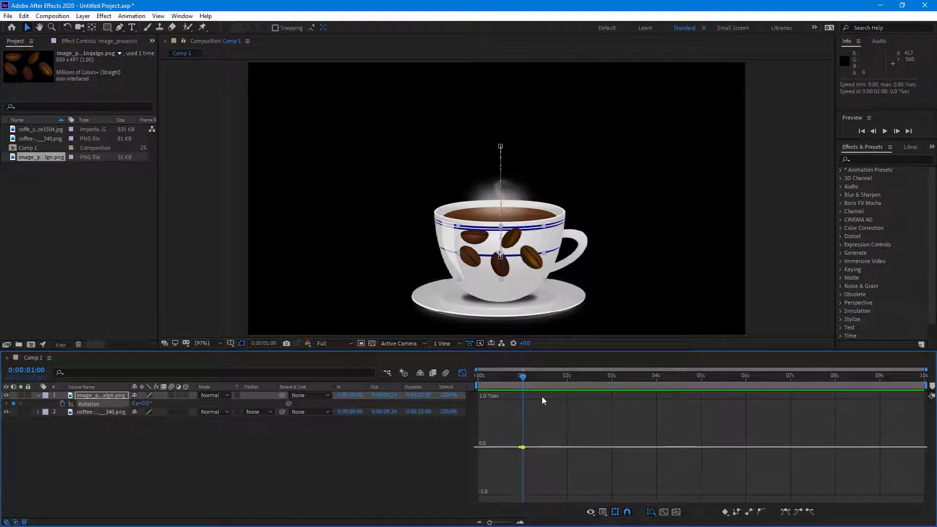
{"action": "left_click", "coordinate": [462, 373]}
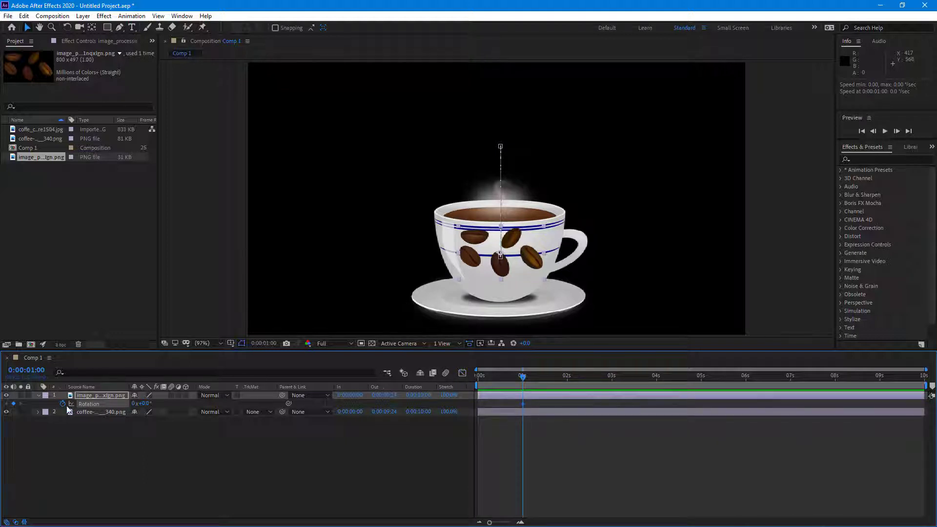
{"action": "key", "text": "r"}
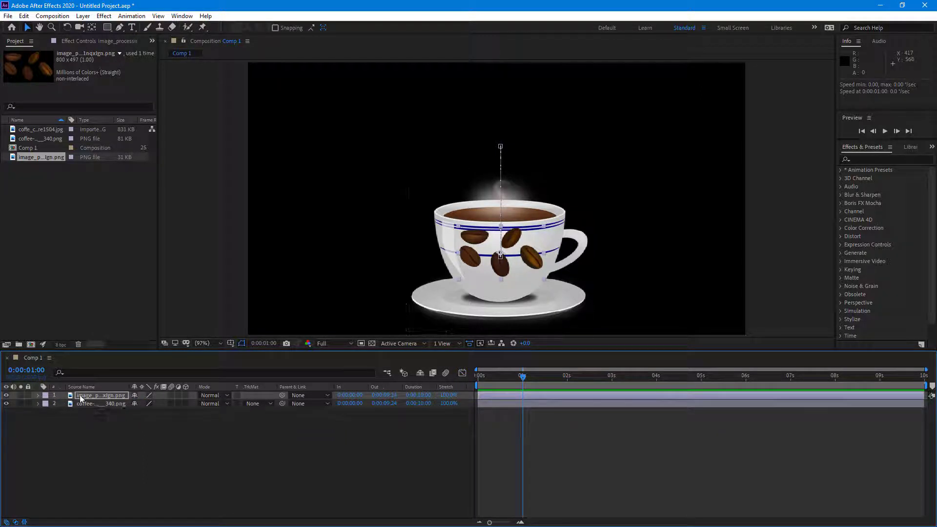
Expand the beans layer's Transform properties and re-create its Rotation keyframe at 1 second
{"action": "left_click", "coordinate": [38, 395]}
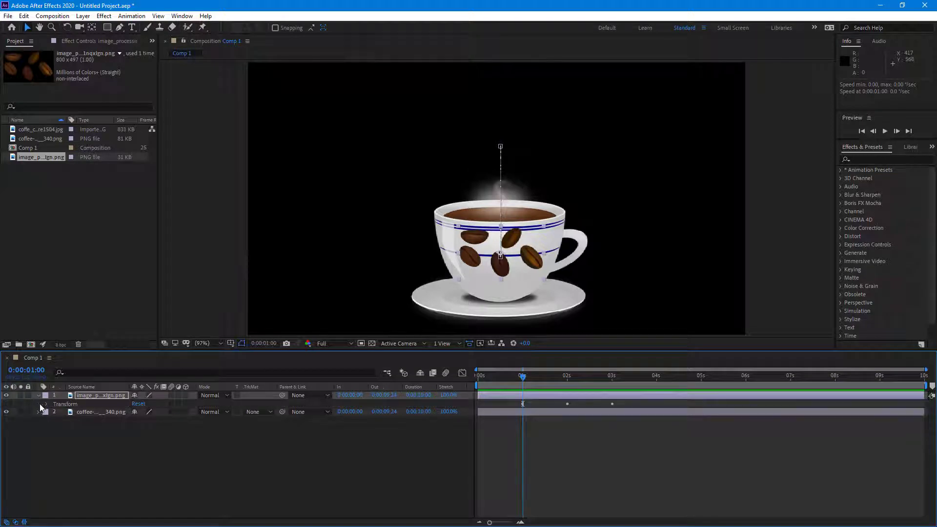
{"action": "left_click", "coordinate": [46, 403]}
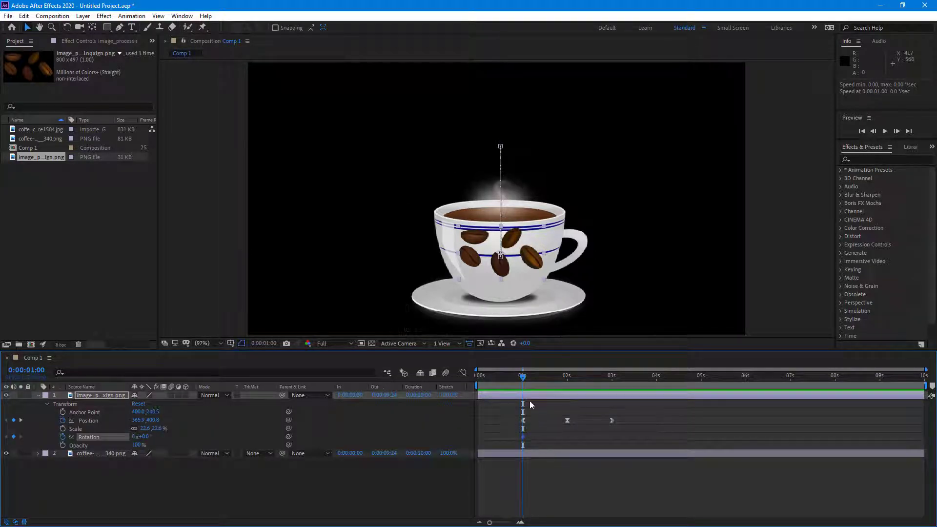
{"action": "key", "text": "k"}
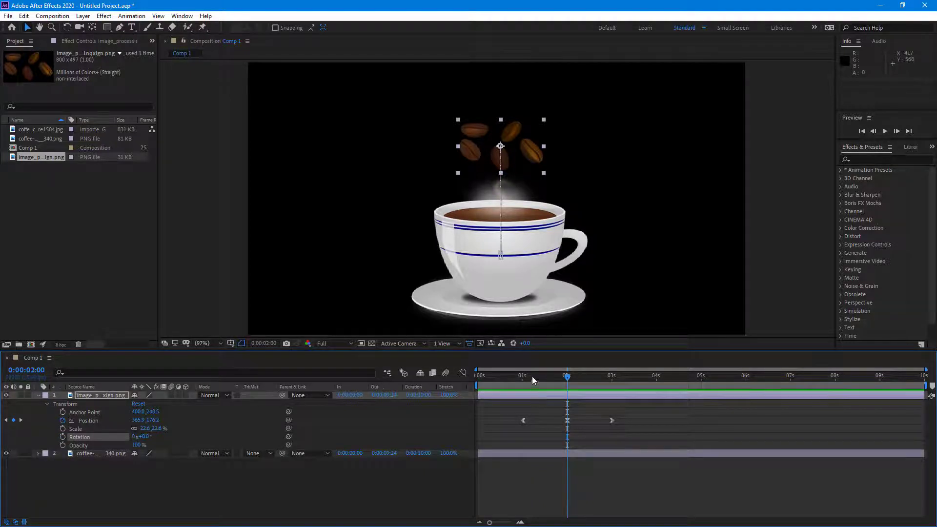
{"action": "left_click_drag", "start_coordinate": [531, 376], "coordinate": [523, 376]}
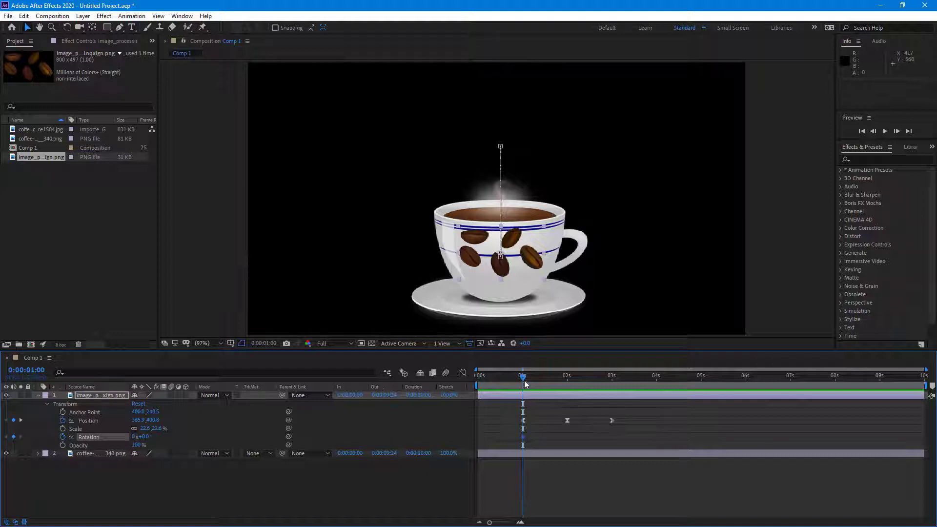
At 3 seconds, set the beans' Rotation to 1x+0.0° and preview the spin from just before 1 second
{"action": "left_click_drag", "start_coordinate": [525, 384], "coordinate": [611, 386]}
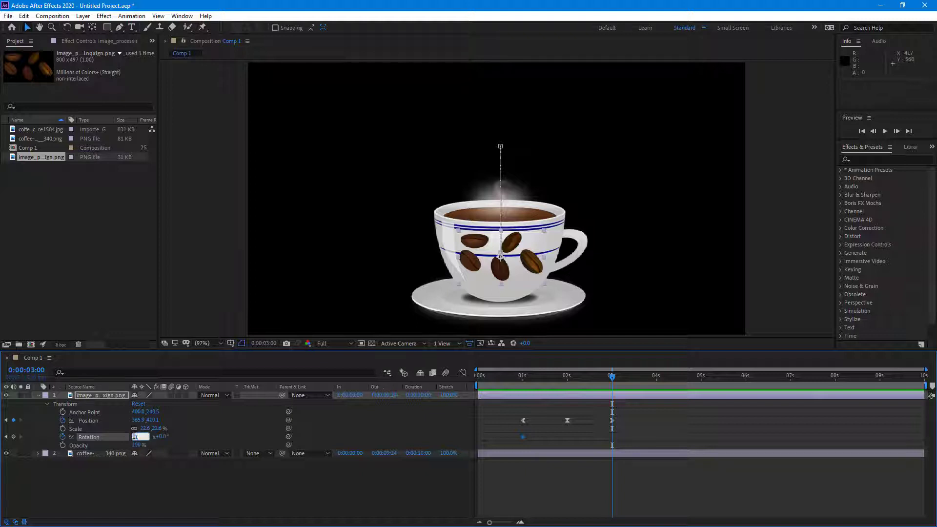
{"action": "key", "text": "Return"}
{"action": "left_click", "coordinate": [513, 376]}
{"action": "key", "text": "space"}
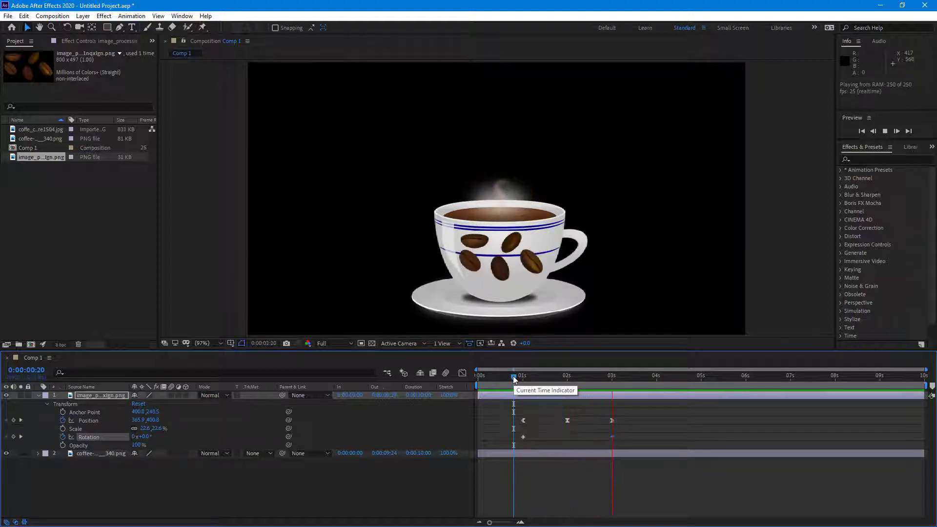
Apply Easy Ease Out to the beans' 1-second Rotation keyframe and Easy Ease In to the 3-second one
{"action": "left_click_drag", "start_coordinate": [514, 377], "coordinate": [525, 379]}
{"action": "key", "text": "Page_Up"}
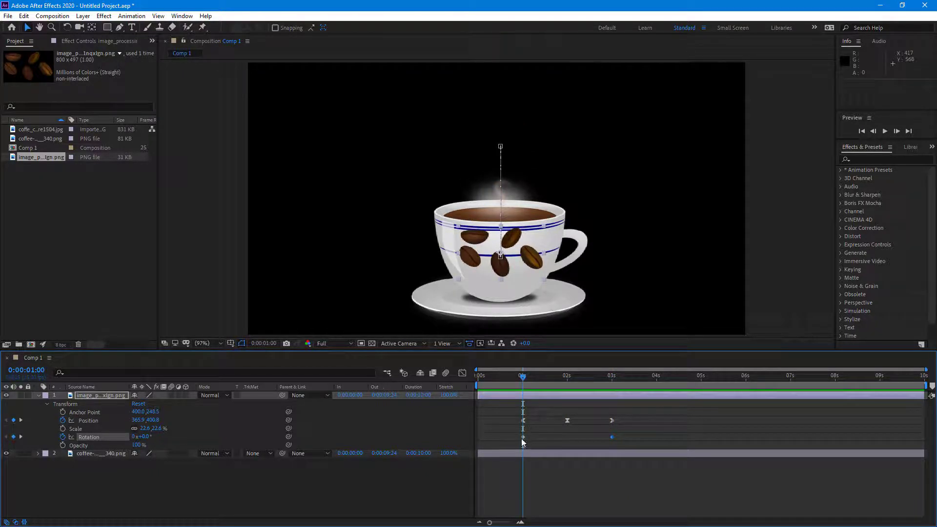
{"action": "right_click", "coordinate": [522, 437]}
{"action": "mouse_move", "coordinate": [548, 429]}
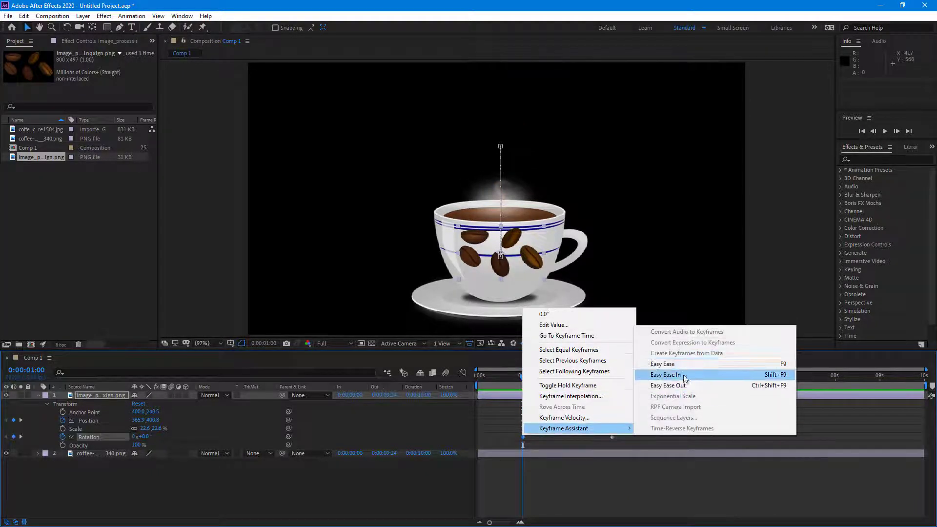
{"action": "left_click", "coordinate": [663, 385]}
{"action": "right_click", "coordinate": [612, 437]}
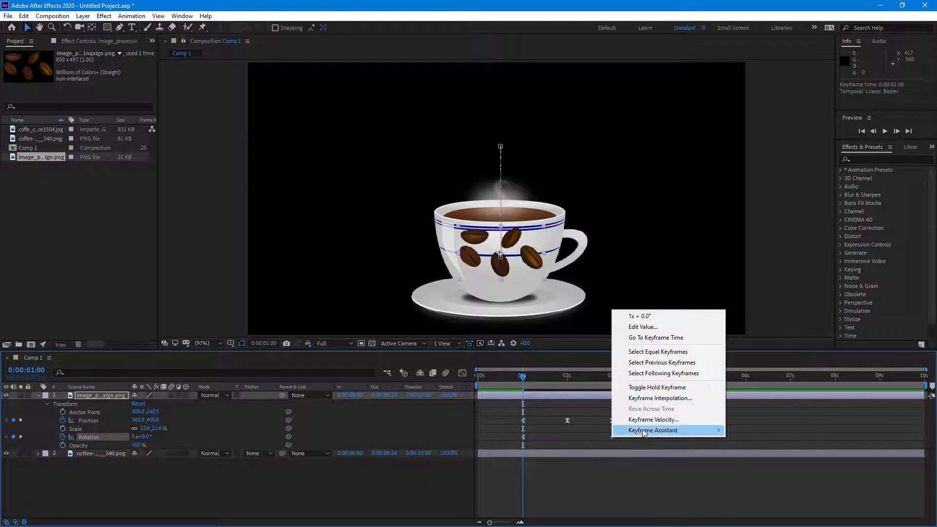
{"action": "mouse_move", "coordinate": [643, 431]}
{"action": "left_click", "coordinate": [745, 387]}
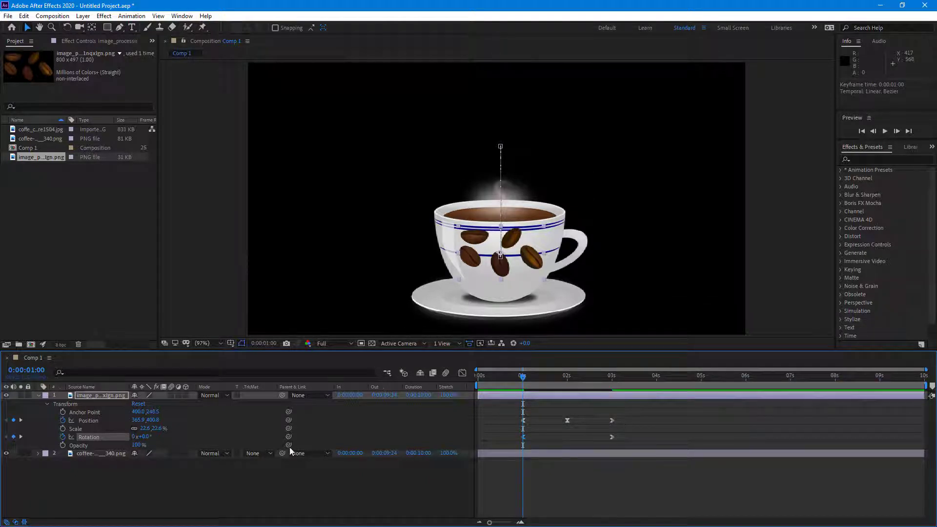
Show the beans' Rotation speed graph, extend both keyframes' handles toward 2 seconds to form a sharp peak, and preview the spin
{"action": "left_click", "coordinate": [250, 412]}
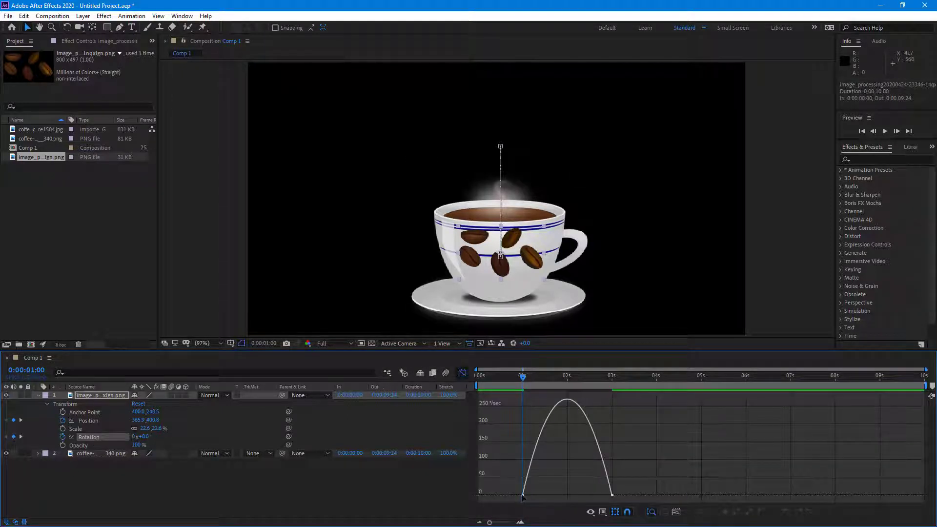
{"action": "left_click", "coordinate": [522, 496]}
{"action": "left_click_drag", "start_coordinate": [537, 495], "coordinate": [578, 496]}
{"action": "left_click", "coordinate": [511, 383]}
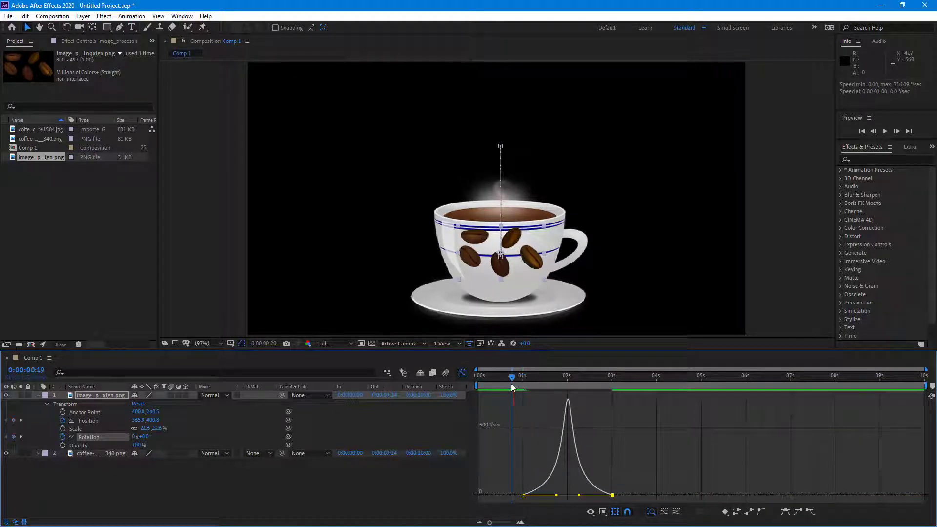
{"action": "key", "text": "space"}
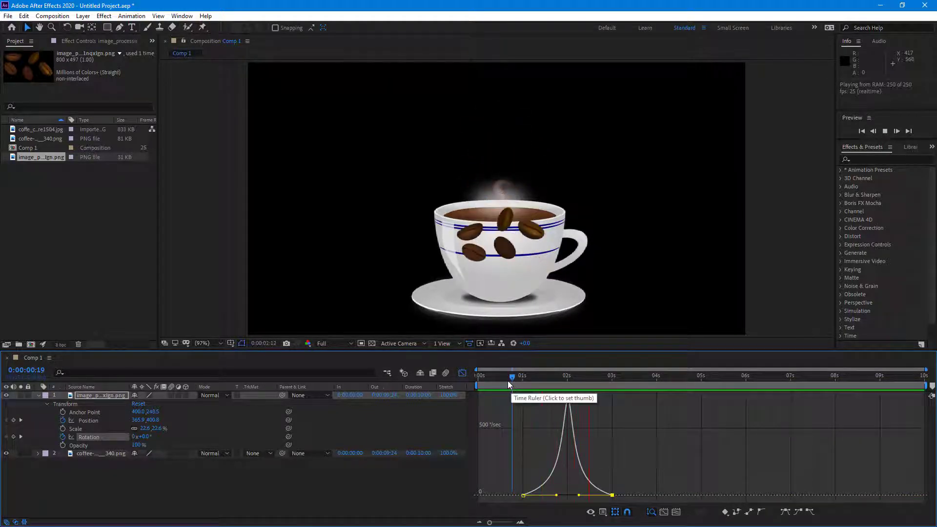
{"action": "key", "text": "space"}
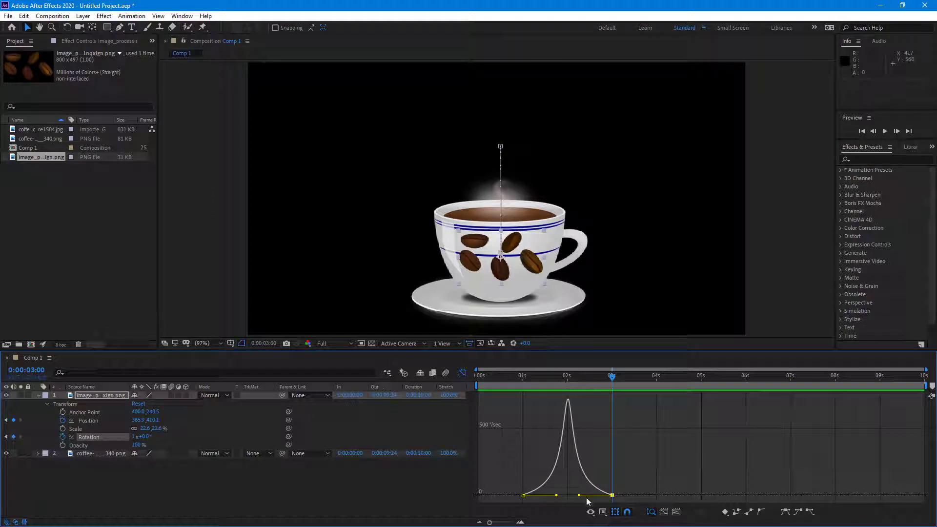
Slightly shorten the 3-second Rotation keyframe's incoming handle and preview the spin again
{"action": "left_click", "coordinate": [580, 496]}
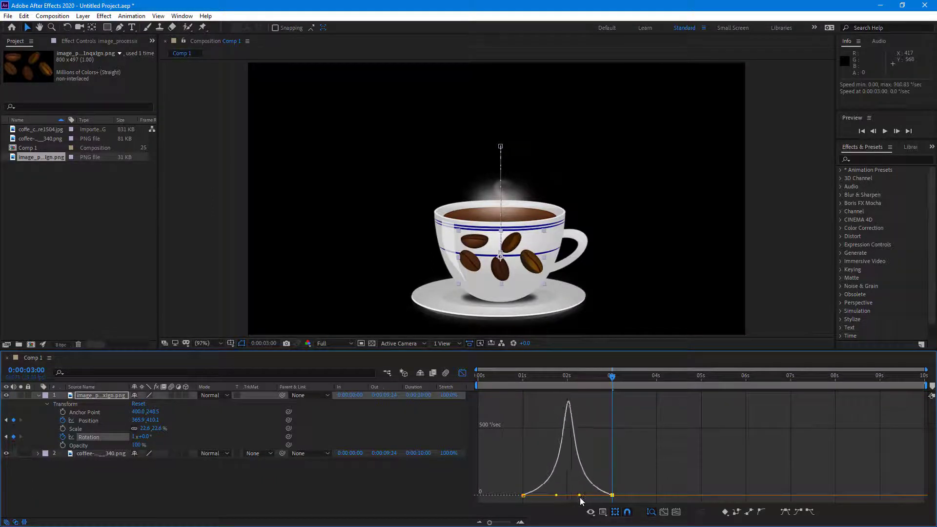
{"action": "left_click", "coordinate": [521, 376]}
{"action": "key", "text": "space"}
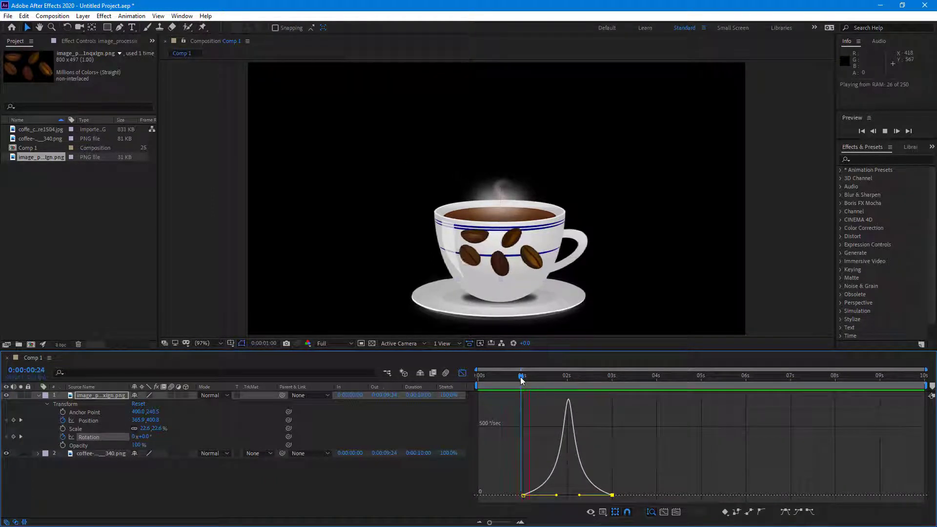
{"action": "key", "text": "space"}
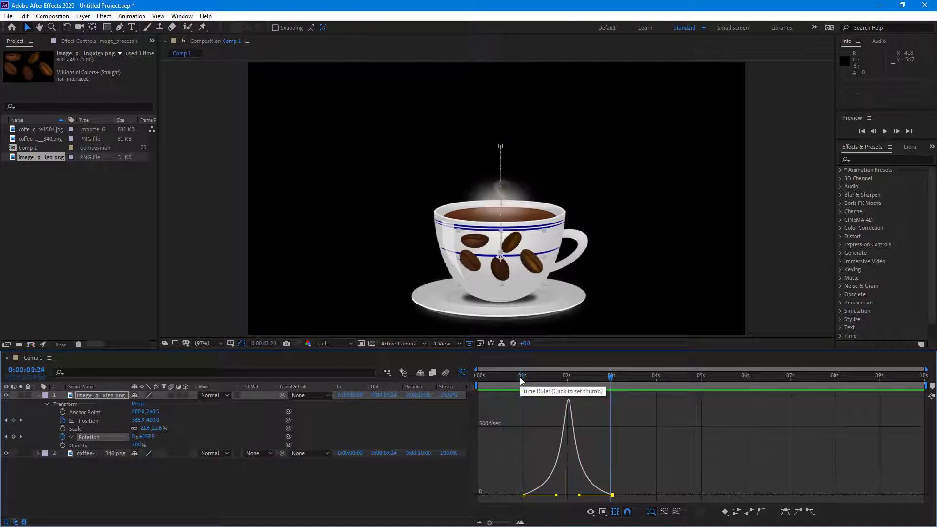
Leave the speed graph and add a Scale keyframe to the beans at 1 second
{"action": "left_click", "coordinate": [463, 373]}
{"action": "mouse_move", "coordinate": [518, 382]}
{"action": "left_mouse_down"}
{"action": "mouse_move", "coordinate": [610, 380]}
{"action": "mouse_move", "coordinate": [525, 376]}
{"action": "mouse_move", "coordinate": [596, 378]}
{"action": "mouse_move", "coordinate": [523, 384]}
{"action": "left_mouse_up"}
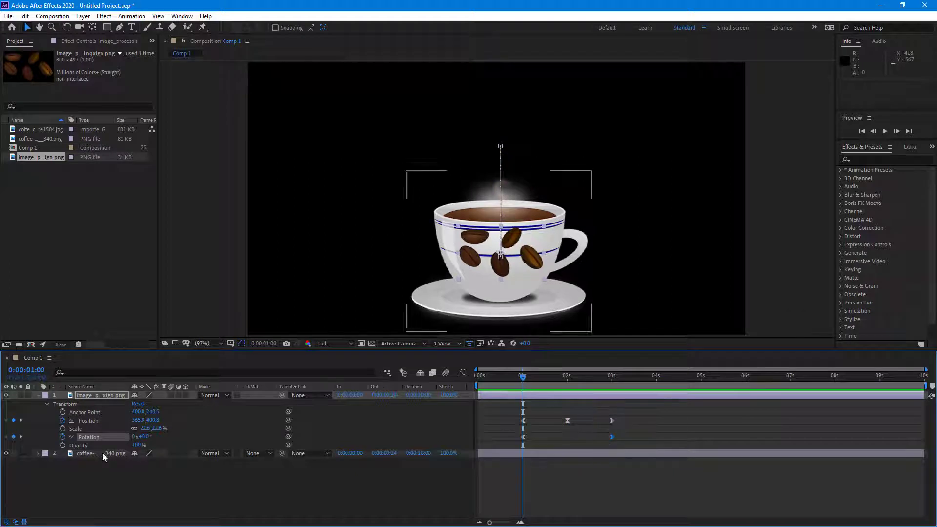
{"action": "left_click", "coordinate": [20, 437]}
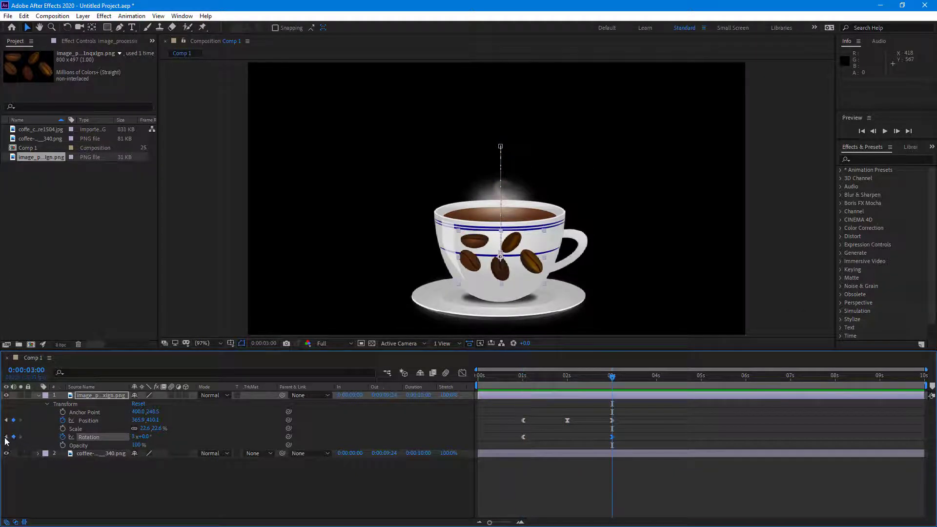
{"action": "left_click", "coordinate": [6, 436]}
{"action": "left_click", "coordinate": [63, 429]}
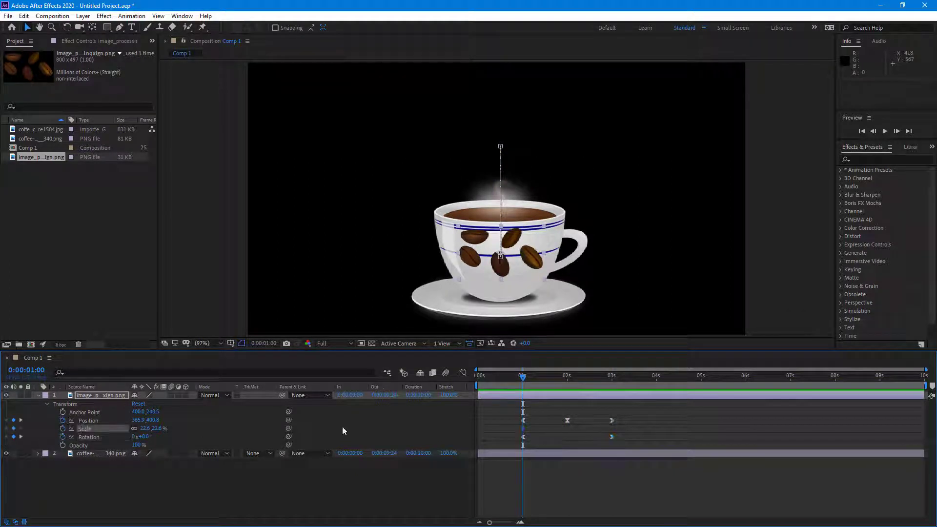
Scale the beans to 27.6% at 2 seconds and back down to 22.6% at 3 seconds
{"action": "left_click", "coordinate": [566, 377]}
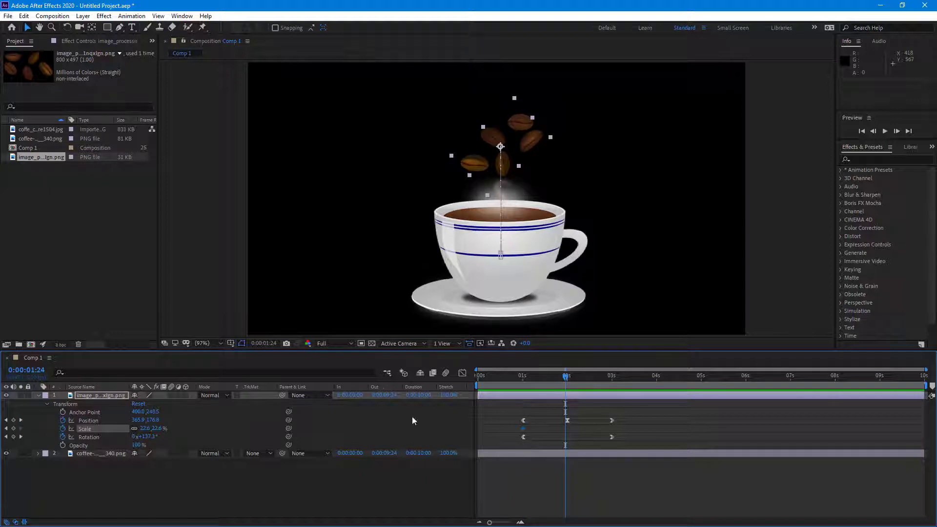
{"action": "left_click", "coordinate": [568, 379]}
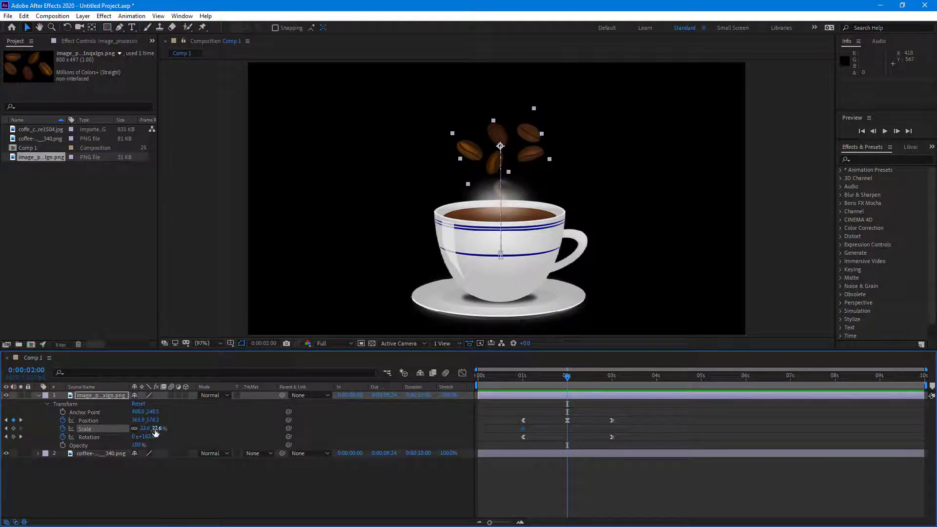
{"action": "left_click_drag", "start_coordinate": [156, 432], "coordinate": [160, 432]}
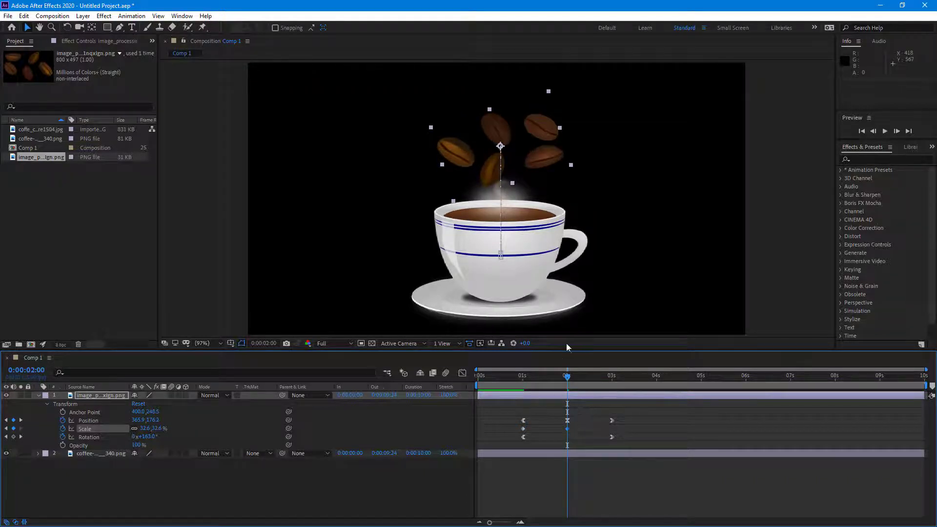
{"action": "left_click_drag", "start_coordinate": [160, 432], "coordinate": [155, 431]}
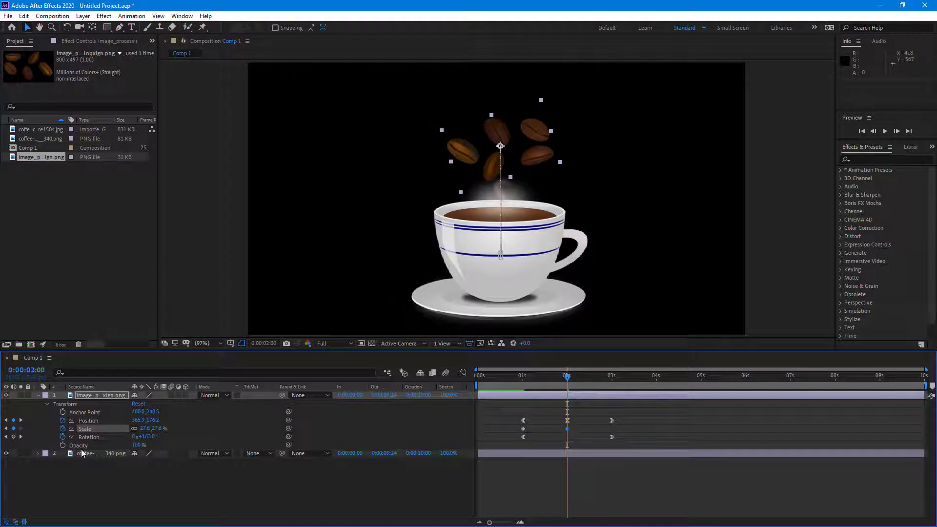
{"action": "left_click", "coordinate": [21, 437]}
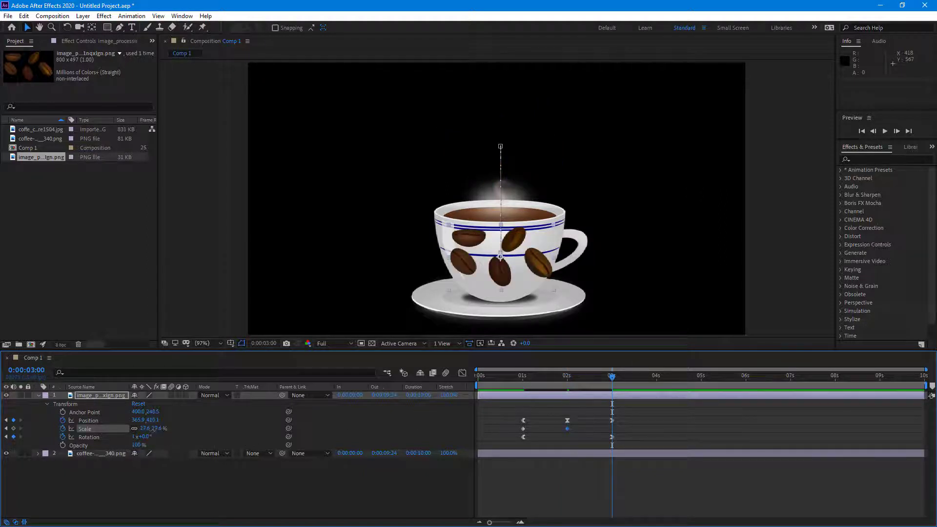
{"action": "left_click_drag", "start_coordinate": [155, 429], "coordinate": [150, 429]}
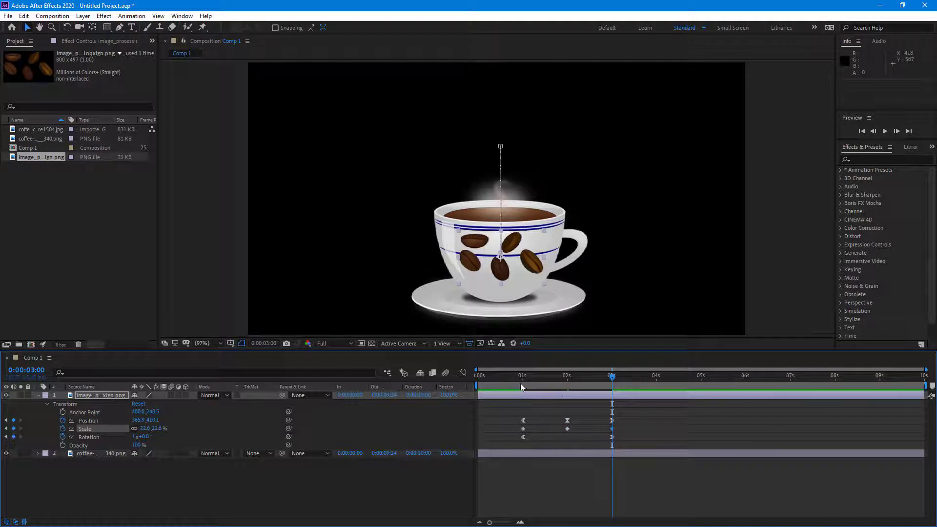
Set the beans' Scale at 2 seconds to 32.6% and move the current time back to just before 1 second
{"action": "left_click_drag", "start_coordinate": [520, 383], "coordinate": [567, 391]}
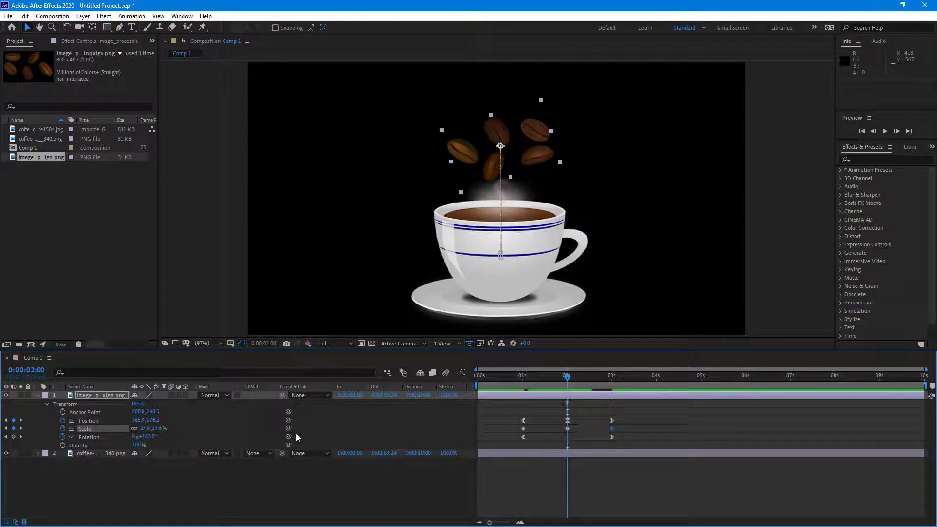
{"action": "left_click_drag", "start_coordinate": [161, 429], "coordinate": [164, 429]}
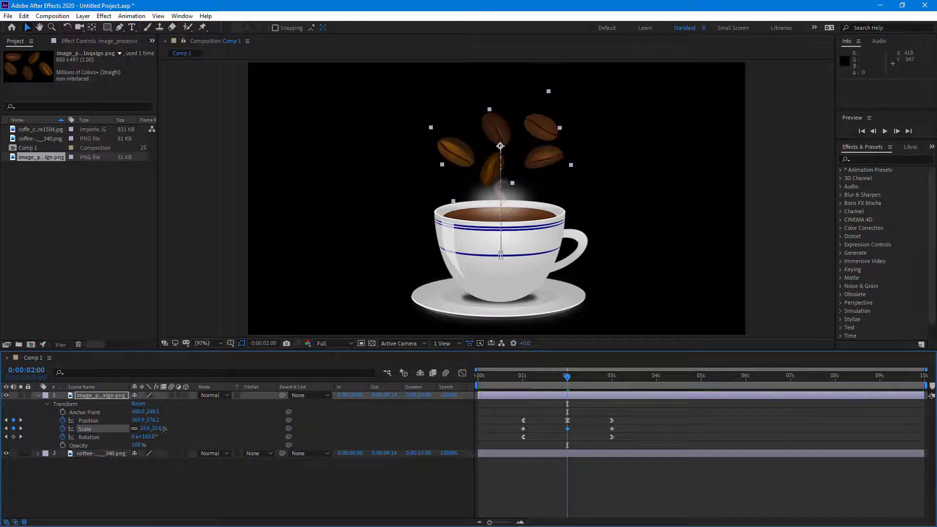
{"action": "left_click_drag", "start_coordinate": [570, 384], "coordinate": [521, 394]}
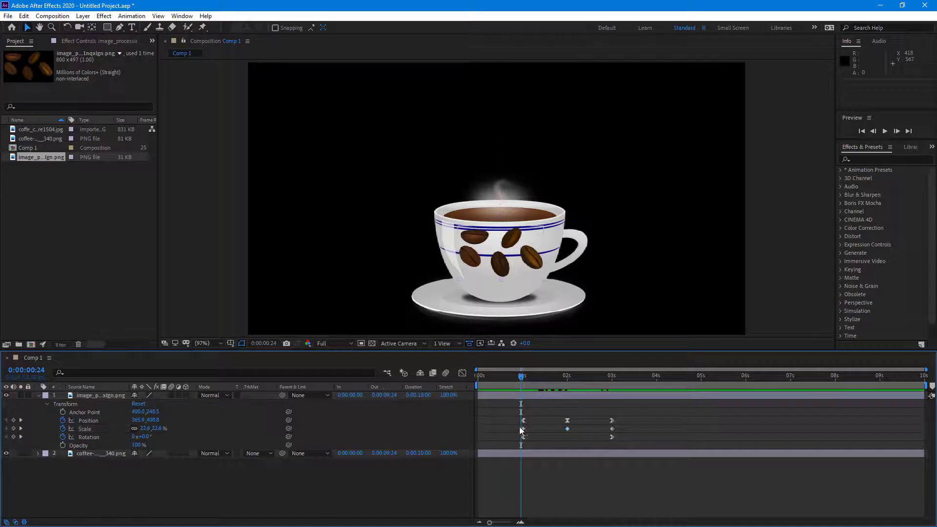
Apply Easy Ease Out to the beans' Scale keyframe at 1 second and Easy Ease In to the one at 3 seconds
{"action": "right_click", "coordinate": [522, 428]}
{"action": "key", "text": "Escape"}
{"action": "right_click", "coordinate": [523, 427]}
{"action": "mouse_move", "coordinate": [588, 422]}
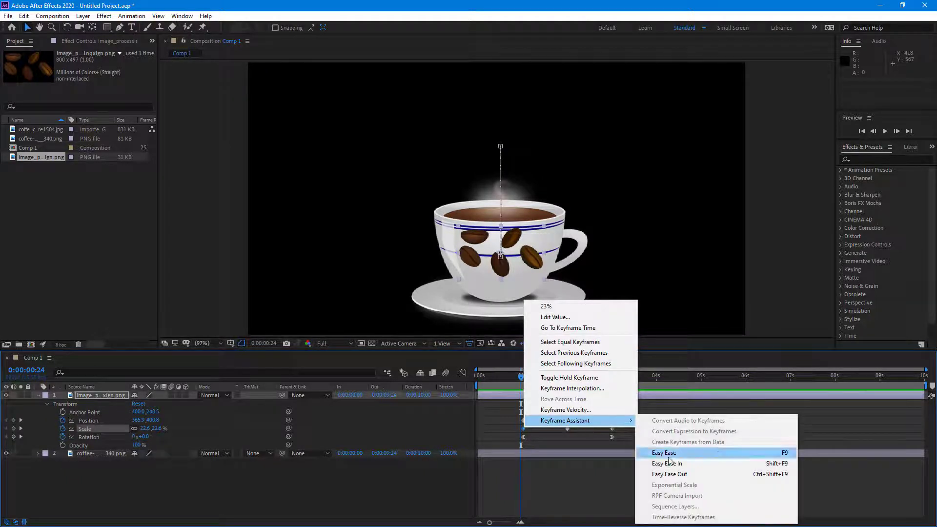
{"action": "left_click", "coordinate": [669, 474]}
{"action": "right_click", "coordinate": [612, 428]}
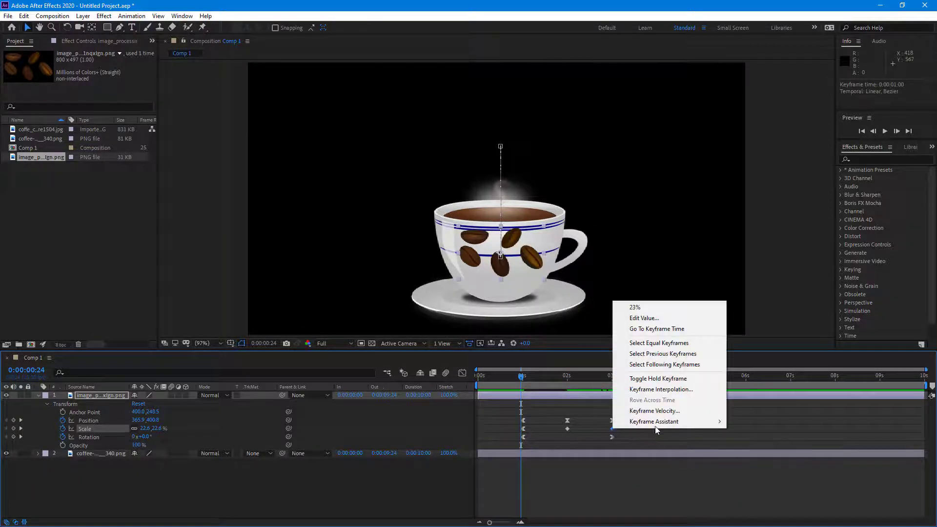
{"action": "mouse_move", "coordinate": [683, 419]}
{"action": "left_click", "coordinate": [745, 466]}
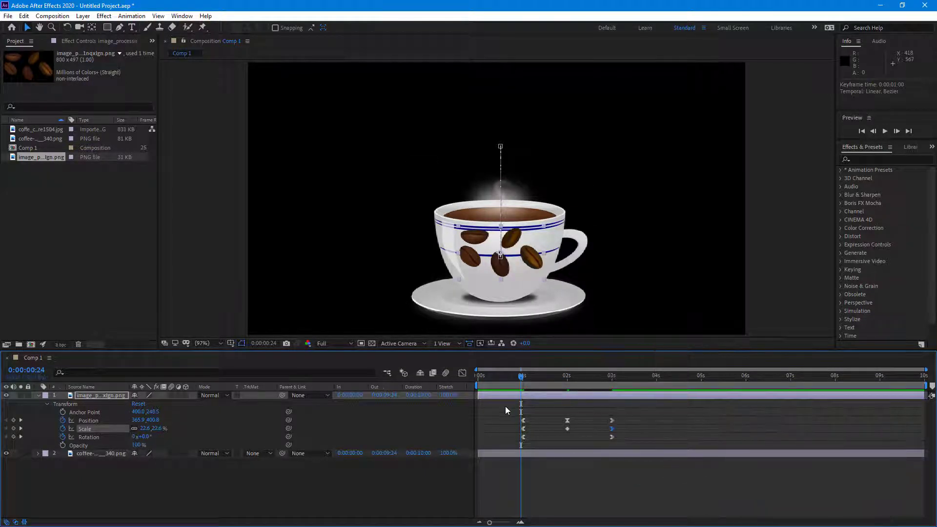
Lengthen the Scale speed curve's outgoing handle at 1 second and incoming handle at 3 seconds, then preview the animation
{"action": "left_click_drag", "start_coordinate": [564, 384], "coordinate": [577, 383]}
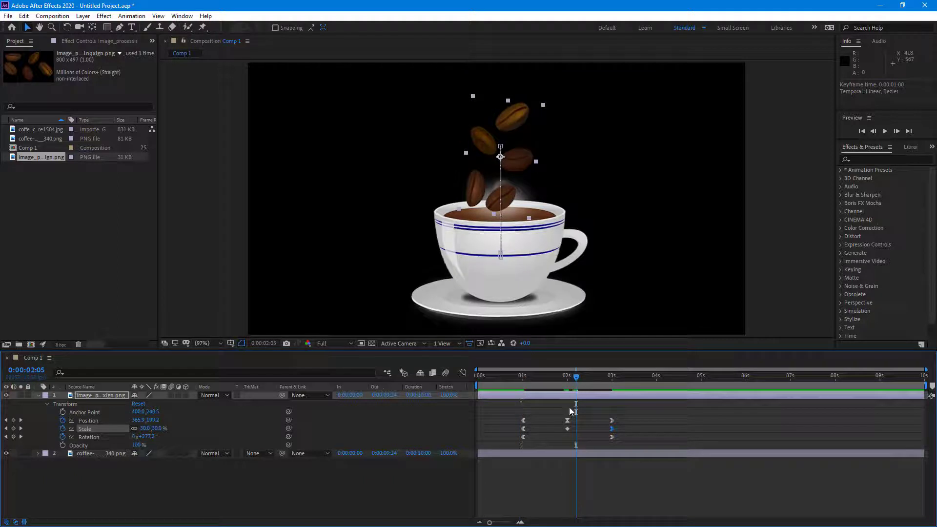
{"action": "left_click", "coordinate": [568, 430]}
{"action": "left_click", "coordinate": [462, 374]}
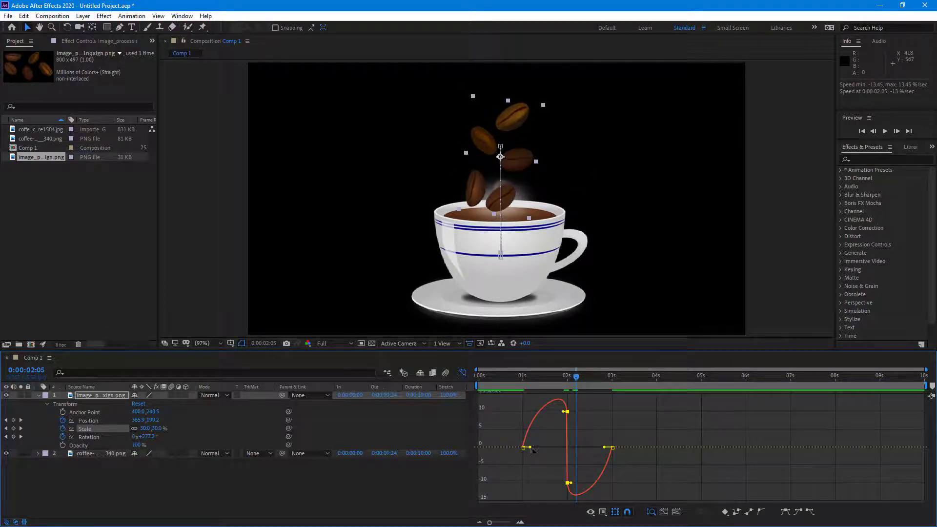
{"action": "left_click_drag", "start_coordinate": [532, 448], "coordinate": [544, 450]}
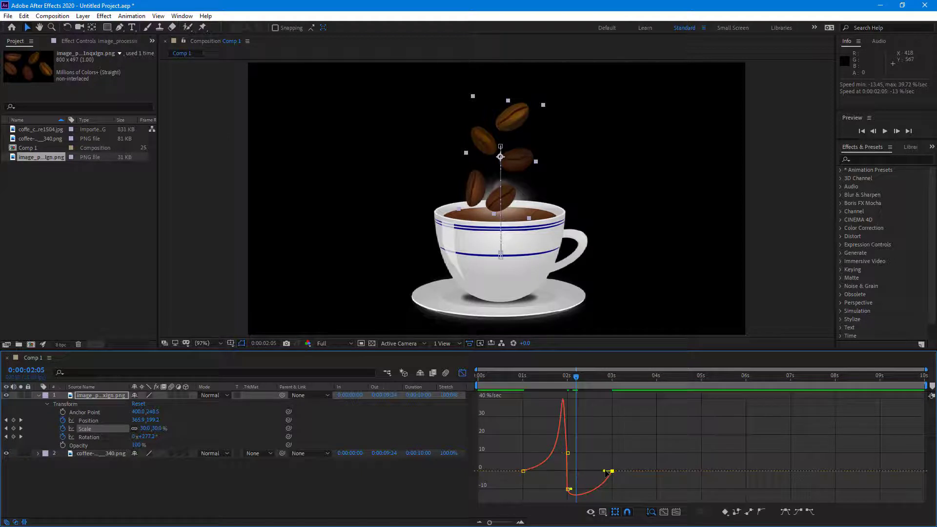
{"action": "mouse_move", "coordinate": [606, 472]}
{"action": "left_mouse_down"}
{"action": "mouse_move", "coordinate": [583, 471]}
{"action": "mouse_move", "coordinate": [595, 471]}
{"action": "left_mouse_up"}
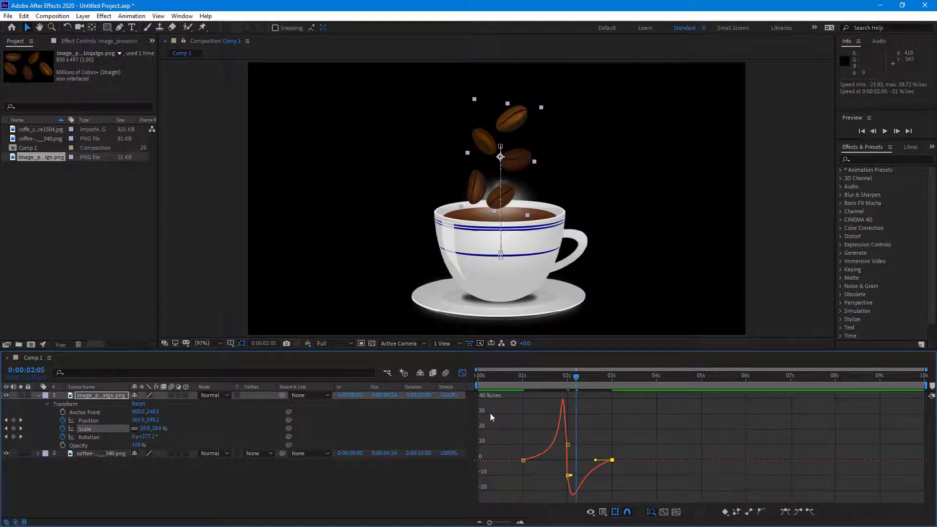
{"action": "left_click", "coordinate": [461, 373]}
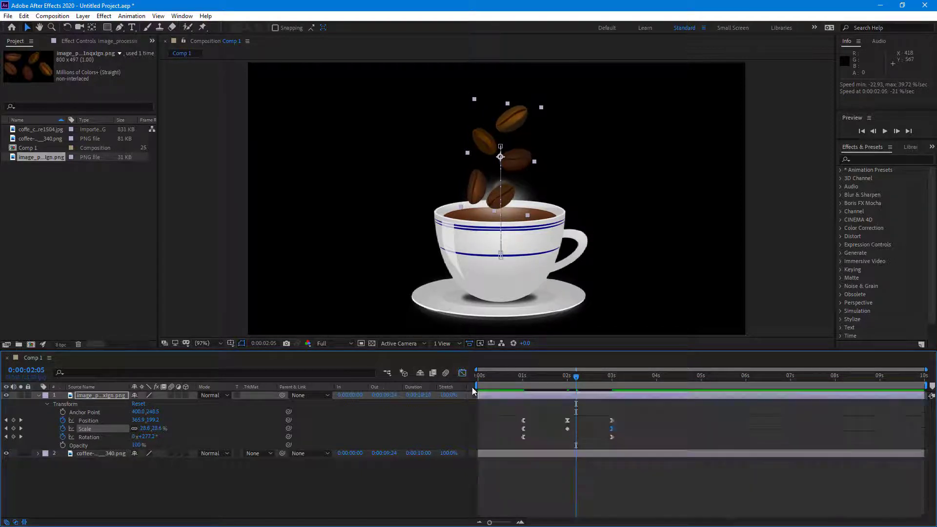
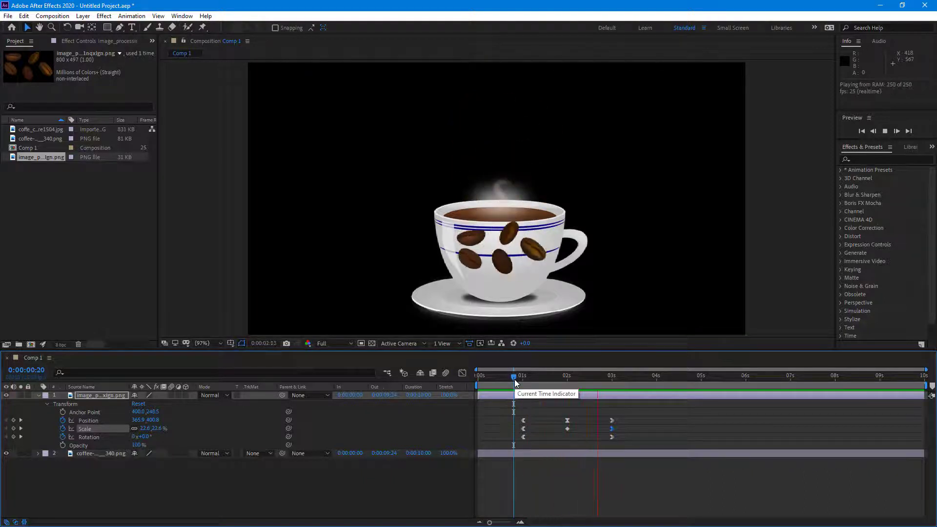
{"action": "key", "text": "space"}
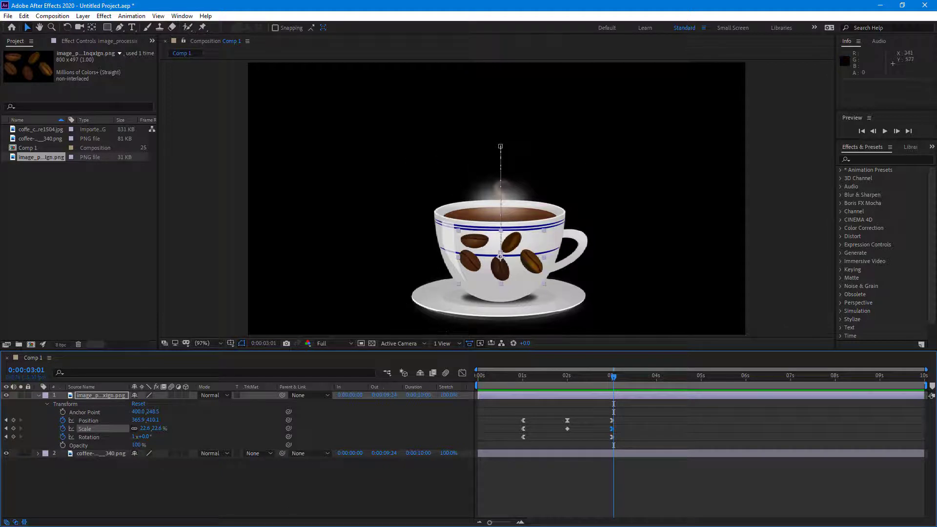
Collapse the beans layer, end the work area at 4 seconds and trim the composition to it
{"action": "left_click", "coordinate": [39, 397]}
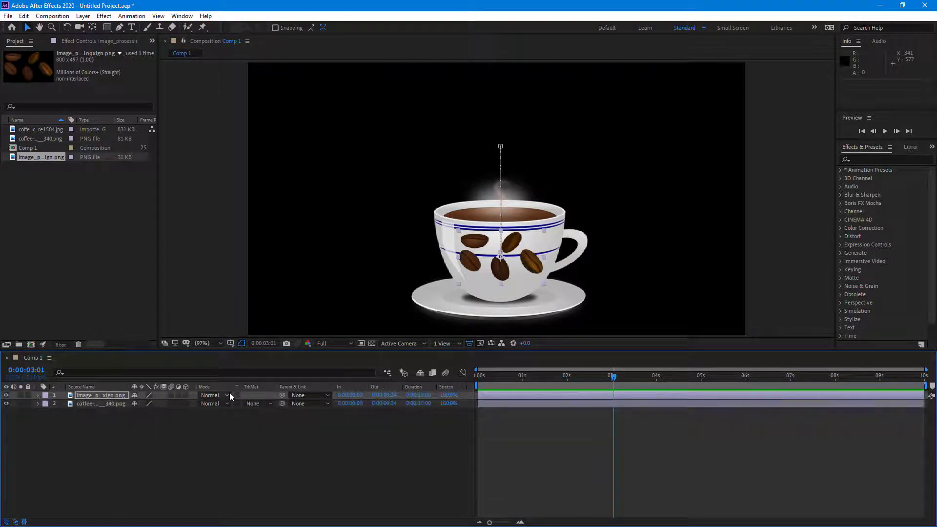
{"action": "left_click", "coordinate": [303, 472]}
{"action": "left_click", "coordinate": [585, 396]}
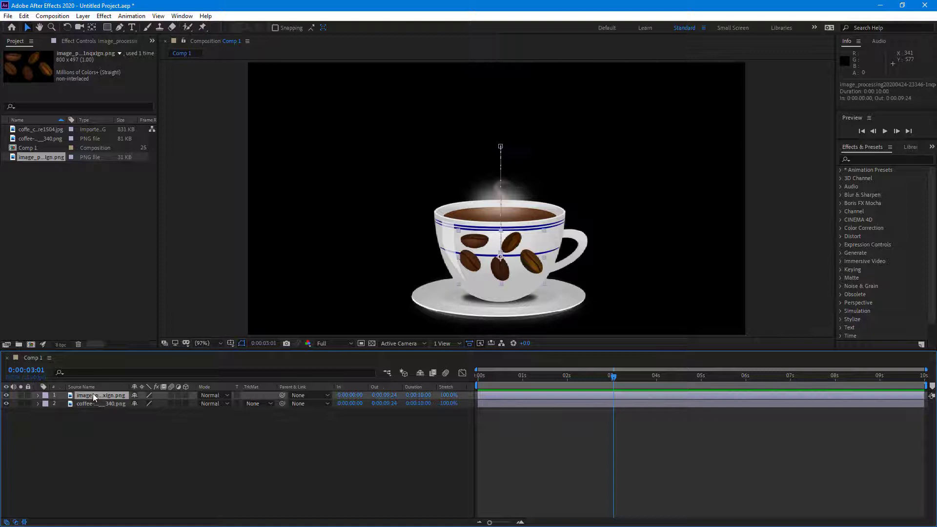
{"action": "left_click_drag", "start_coordinate": [614, 385], "coordinate": [657, 390]}
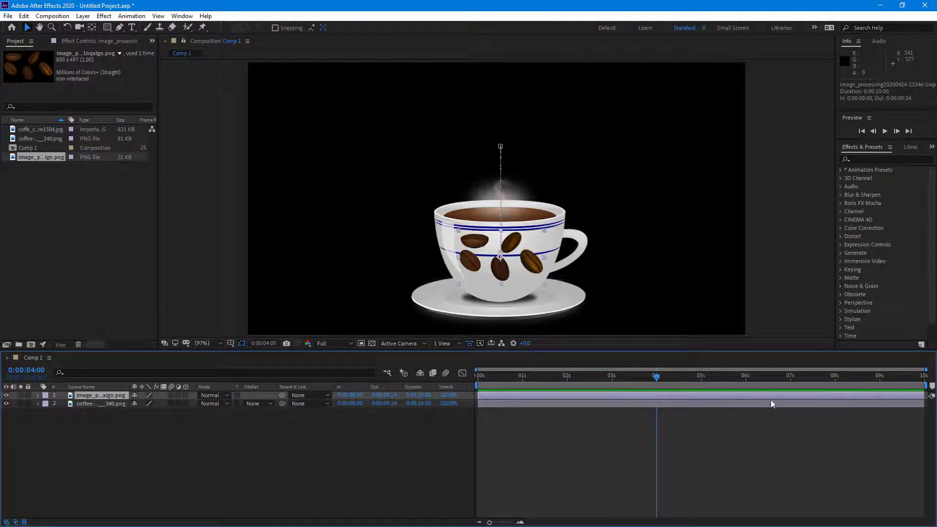
{"action": "left_click_drag", "start_coordinate": [924, 386], "coordinate": [657, 393]}
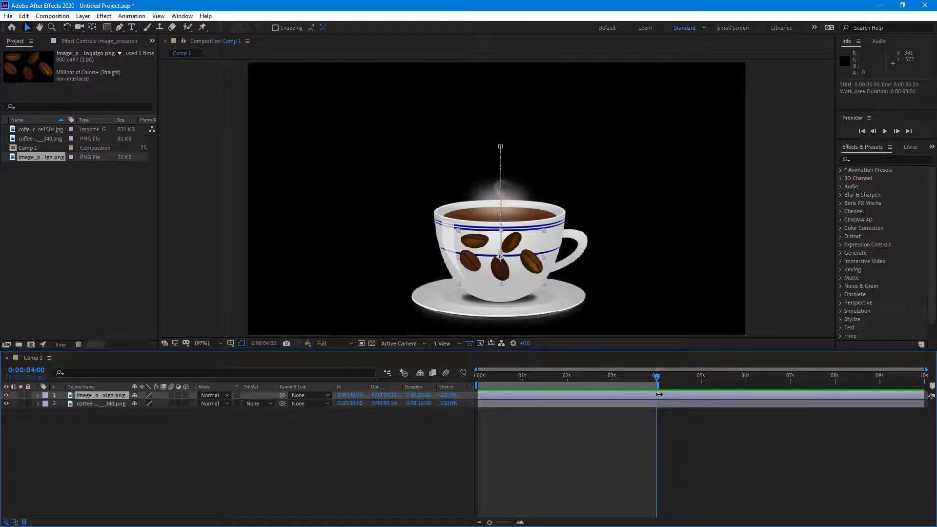
{"action": "right_click", "coordinate": [629, 384]}
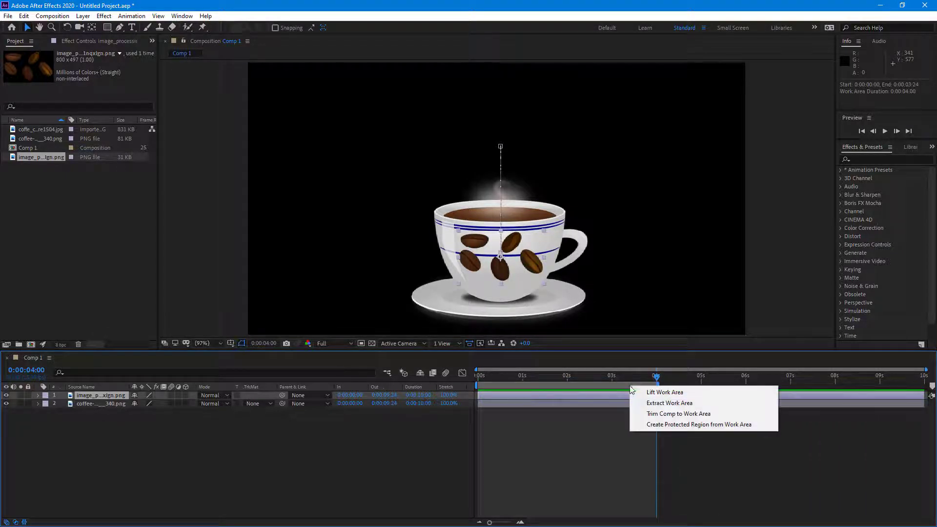
{"action": "left_click", "coordinate": [677, 414]}
{"action": "key", "text": "space"}
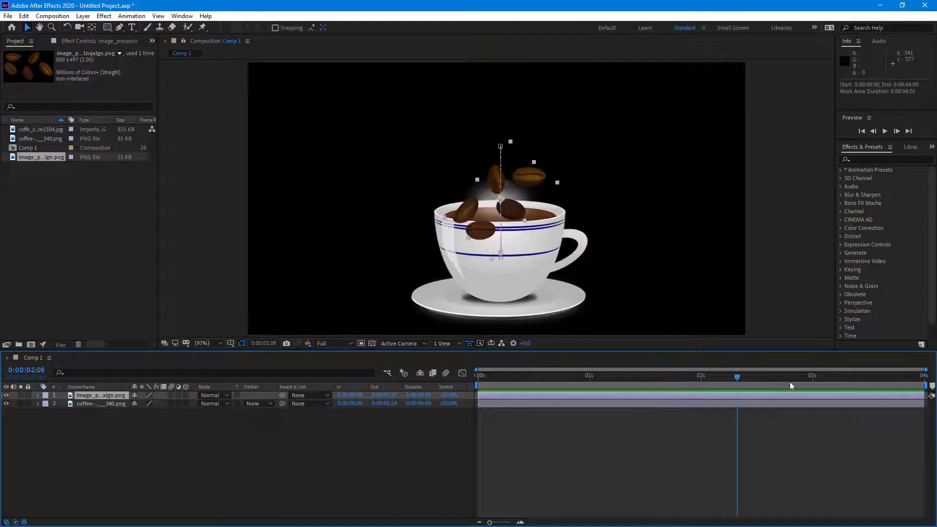
{"action": "key", "text": "space"}
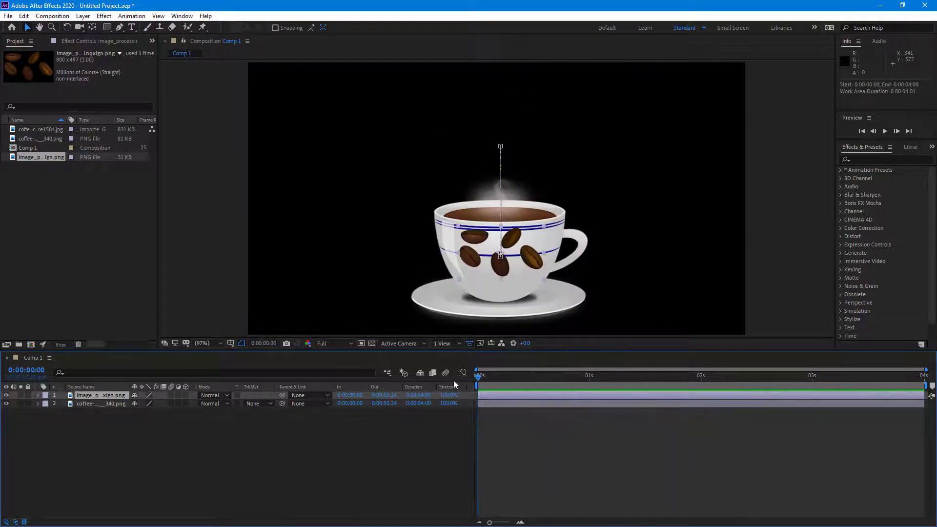
Pre-compose the beans layer, moving all attributes into the new composition
{"action": "right_click", "coordinate": [106, 397]}
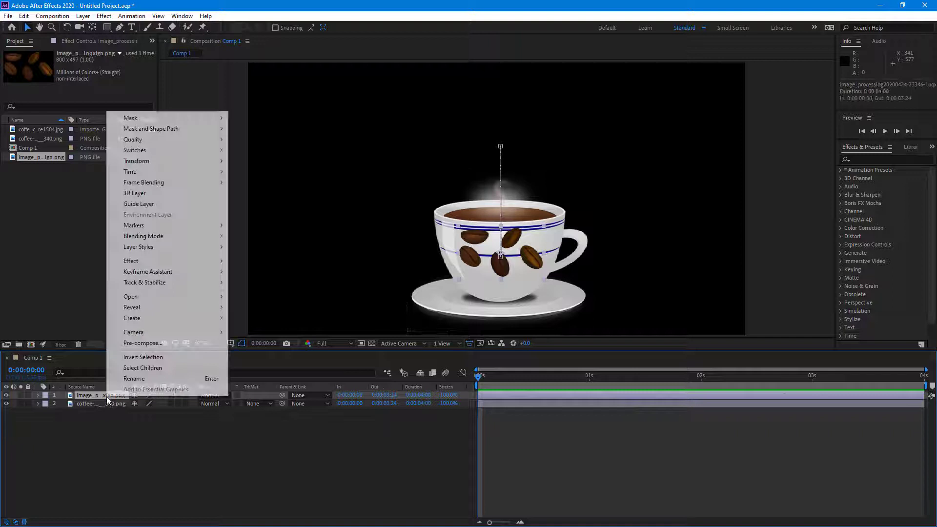
{"action": "left_click", "coordinate": [153, 345]}
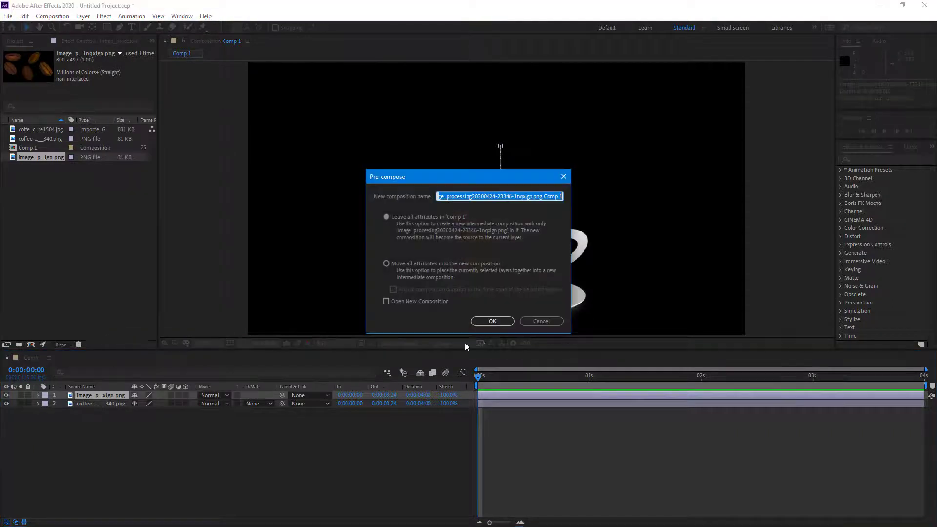
{"action": "left_click", "coordinate": [424, 265]}
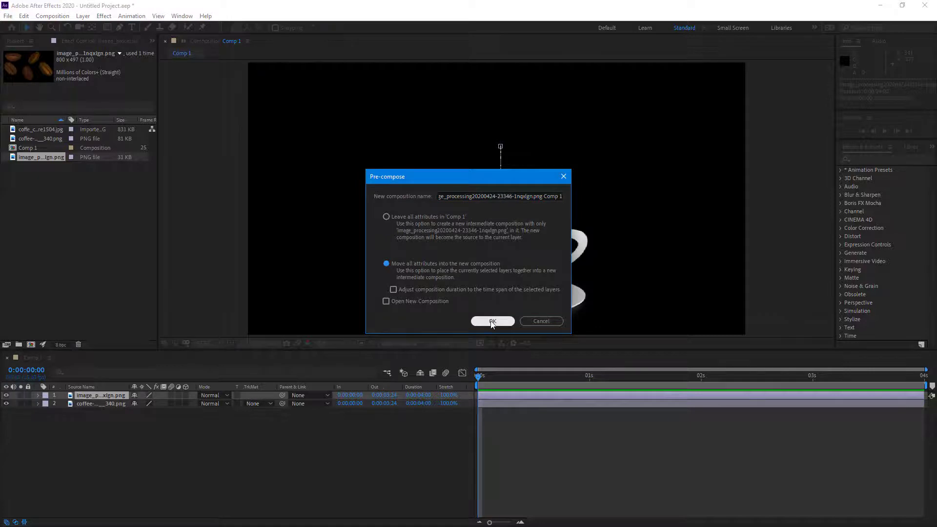
{"action": "left_click", "coordinate": [492, 322]}
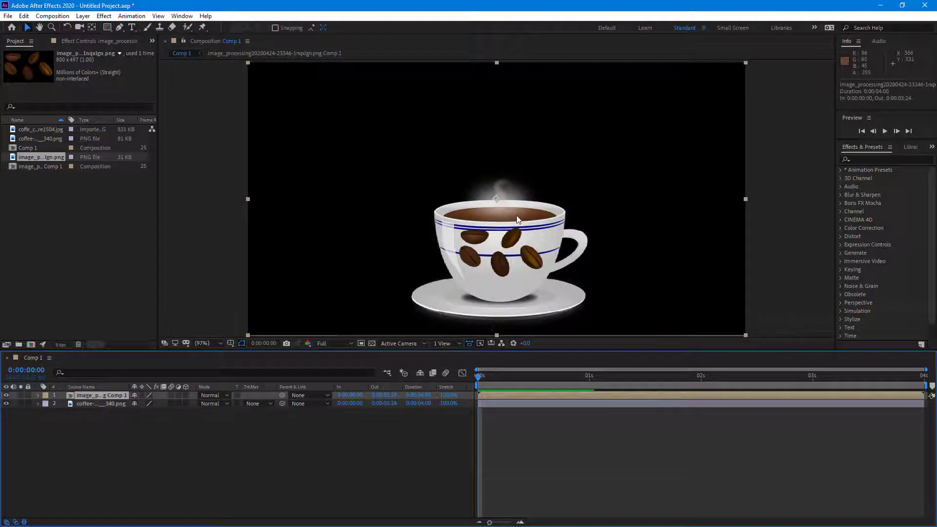
{"action": "left_click_drag", "start_coordinate": [502, 374], "coordinate": [480, 390]}
Activate the Pen tool with the cup's rim enlarged to 200% for masking the pre-composed beans
{"action": "scroll", "coordinate": [527, 249], "scroll_direction": "up", "scroll_amount": 5}
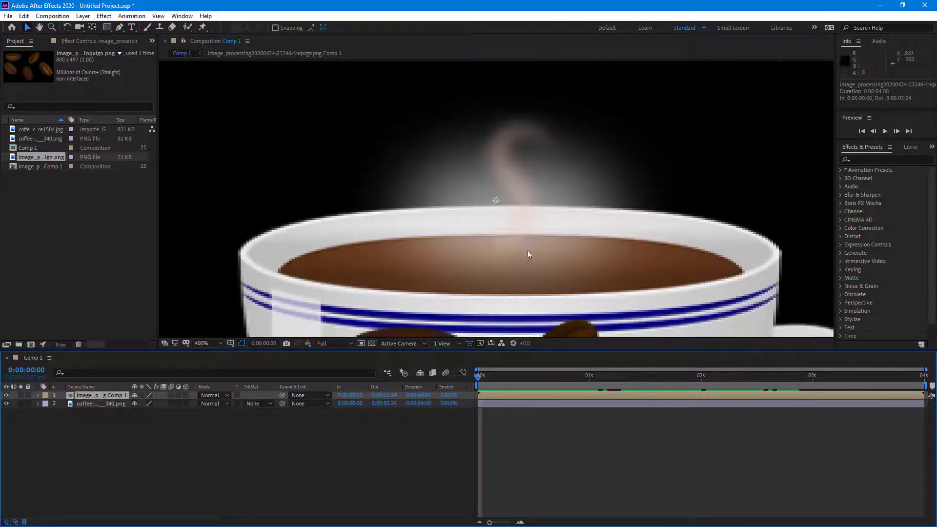
{"action": "scroll", "coordinate": [529, 251], "scroll_direction": "down", "scroll_amount": 2}
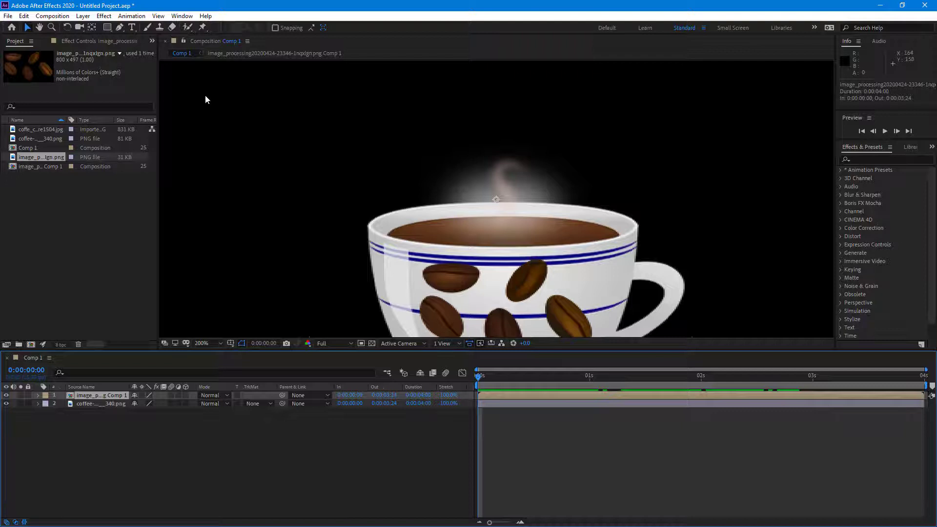
{"action": "key", "text": "g"}
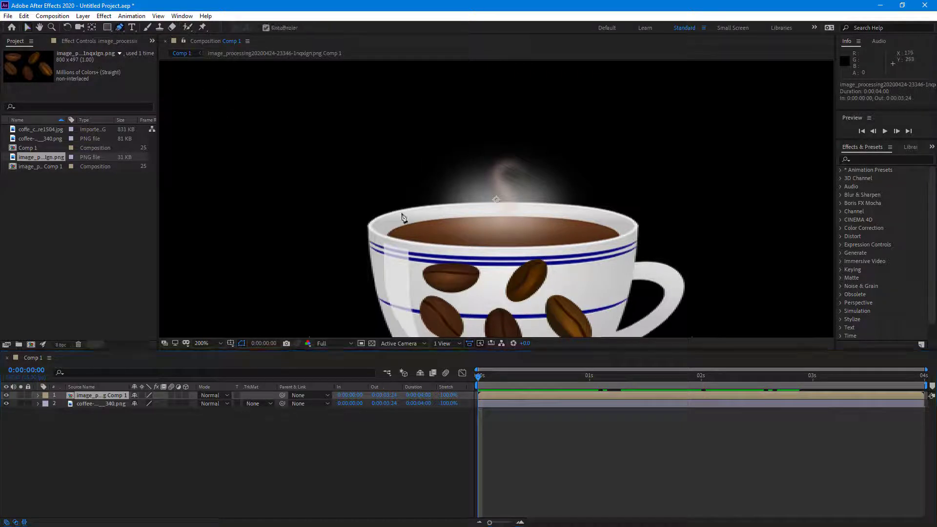
{"action": "left_click", "coordinate": [368, 226]}
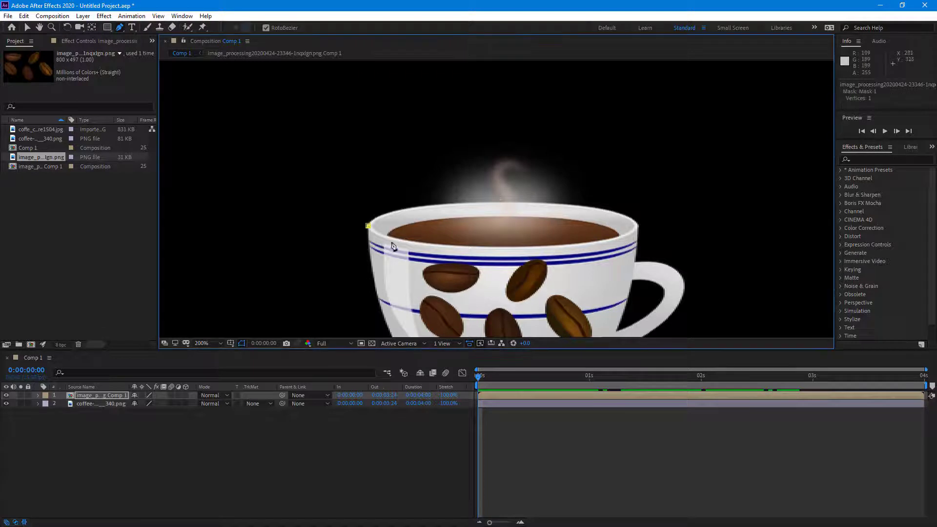
{"action": "left_click", "coordinate": [470, 250]}
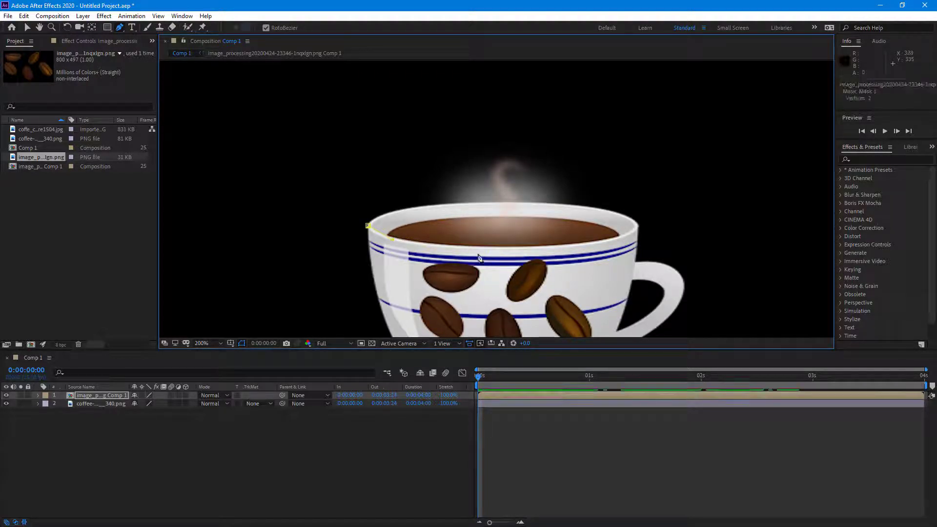
{"action": "left_click", "coordinate": [479, 249]}
{"action": "key", "text": "ctrl+z"}
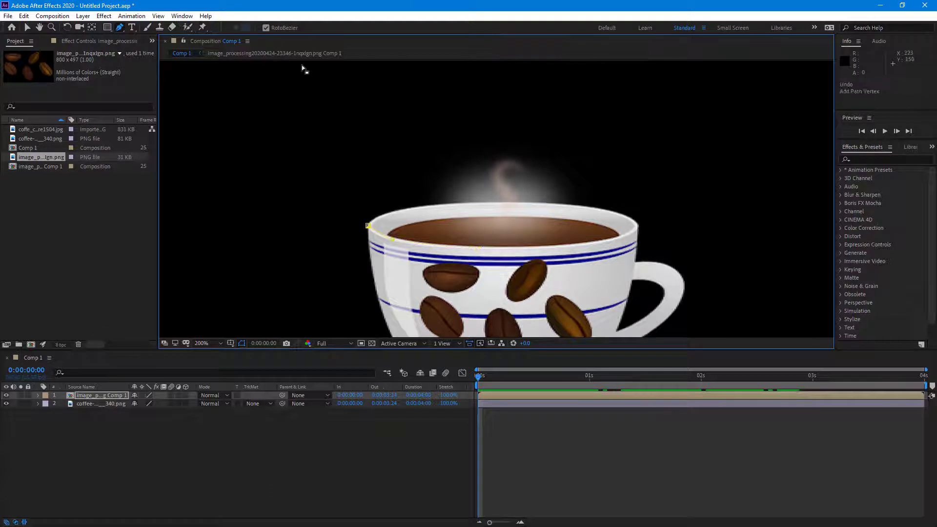
{"action": "key", "text": "ctrl+z"}
Turn off RotoBezier and draw the beans pre-comp's mask path along the cup's front rim from its left edge to its right edge
{"action": "left_click", "coordinate": [266, 27]}
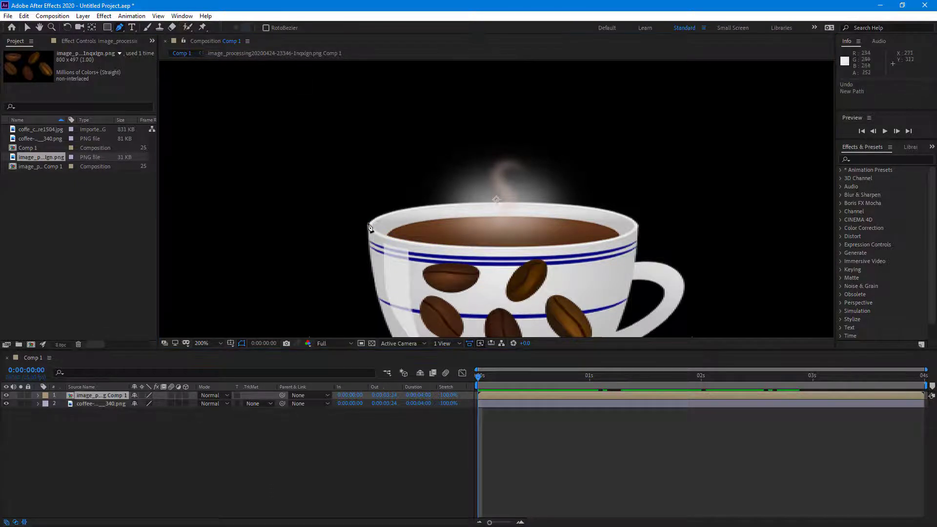
{"action": "left_click", "coordinate": [368, 226]}
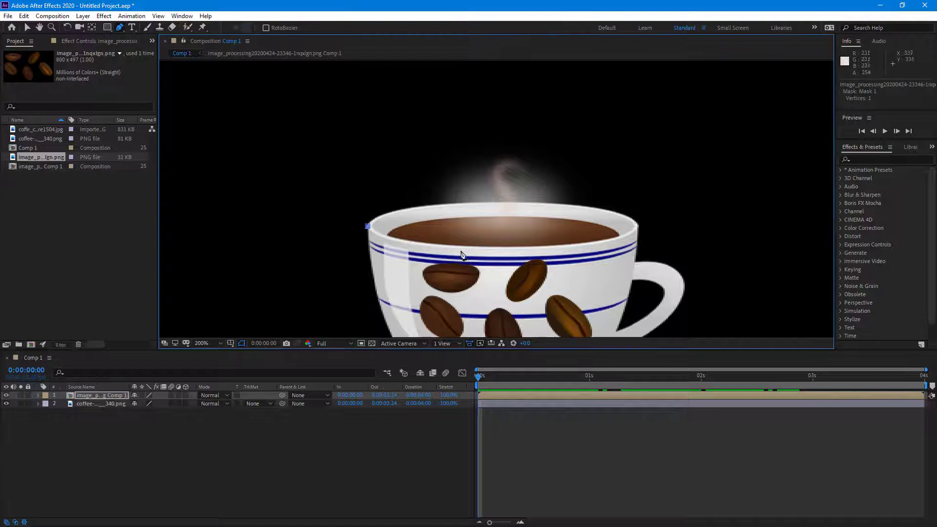
{"action": "key", "text": "ctrl+z"}
{"action": "left_click", "coordinate": [122, 396]}
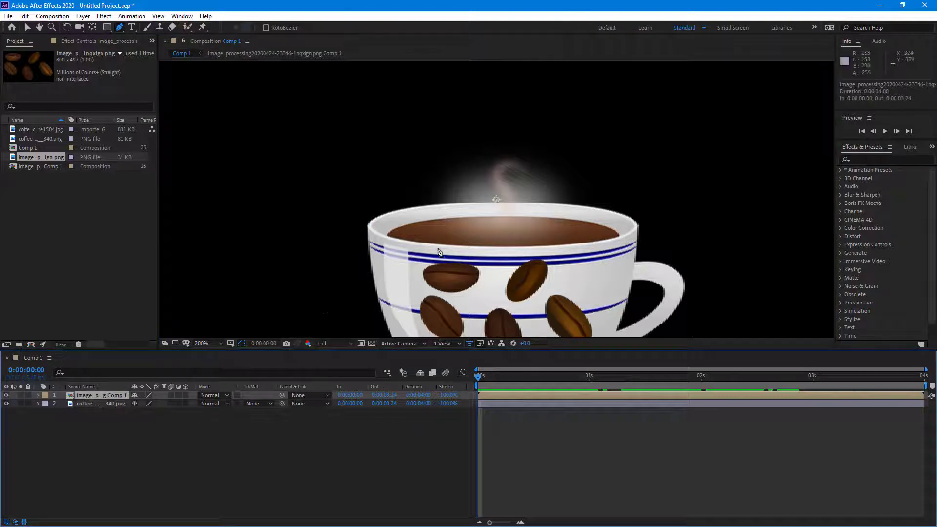
{"action": "left_click", "coordinate": [369, 227]}
{"action": "left_click_drag", "start_coordinate": [449, 246], "coordinate": [503, 250]}
{"action": "left_click_drag", "start_coordinate": [638, 222], "coordinate": [670, 189]}
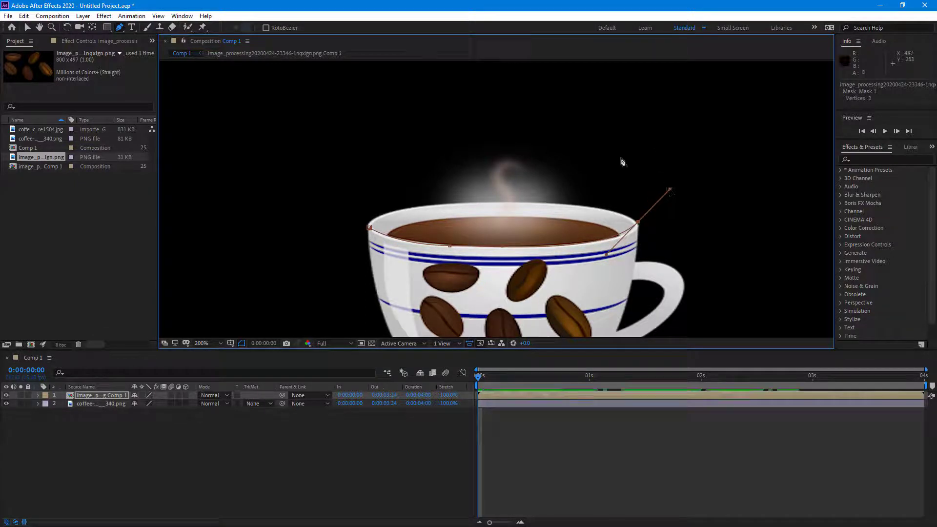
Continue the mask path in a wide loop above the cup and close it at the rim's left edge
{"action": "scroll", "coordinate": [623, 158], "scroll_direction": "down", "scroll_amount": 2}
{"action": "left_click", "coordinate": [669, 133]}
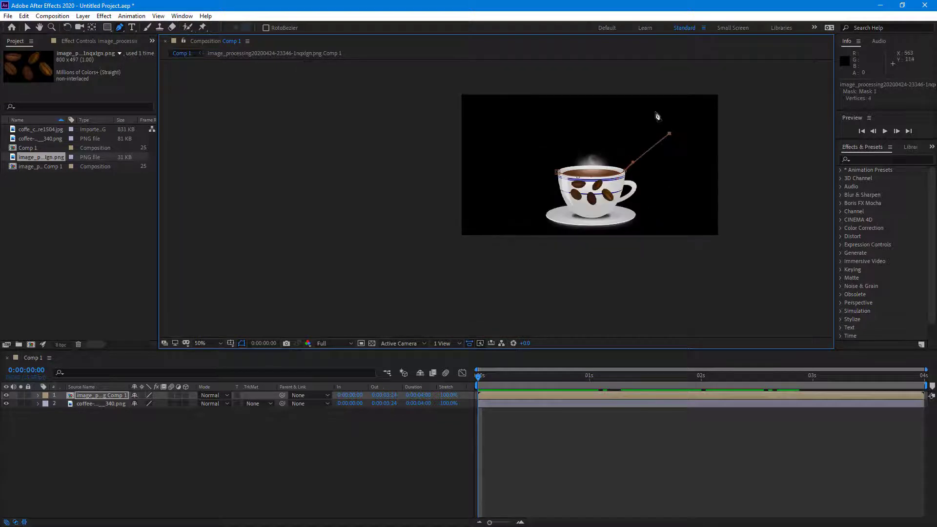
{"action": "left_click", "coordinate": [647, 99]}
{"action": "left_click", "coordinate": [541, 73]}
{"action": "left_click", "coordinate": [532, 107]}
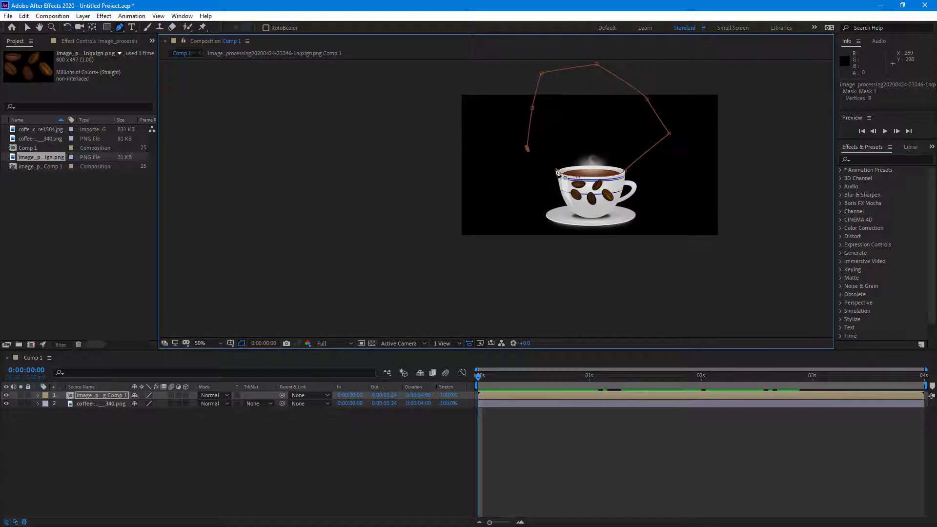
{"action": "scroll", "coordinate": [705, 141], "scroll_direction": "up", "scroll_amount": 2}
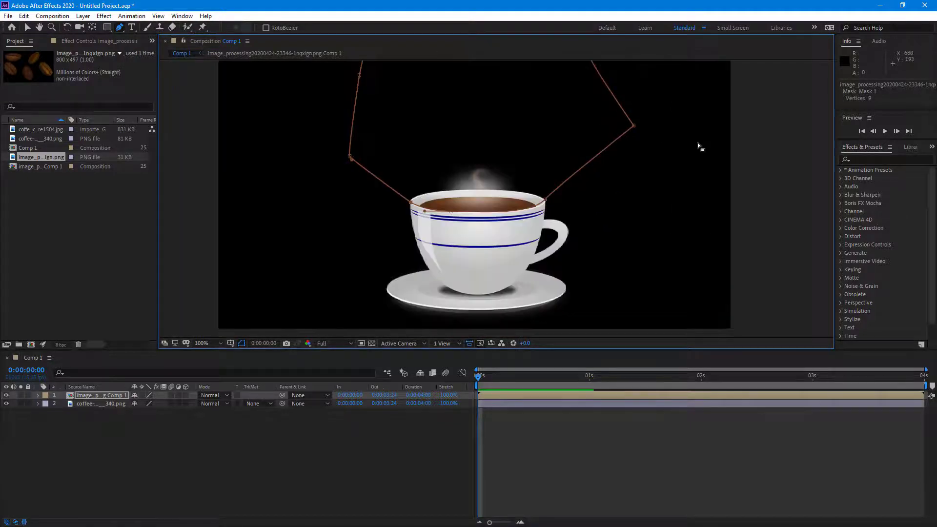
Scrub through the composition to check the masked beans and deselect the layer
{"action": "left_click", "coordinate": [510, 376]}
{"action": "mouse_move", "coordinate": [510, 375]}
{"action": "left_mouse_down"}
{"action": "mouse_move", "coordinate": [680, 376]}
{"action": "mouse_move", "coordinate": [653, 386]}
{"action": "mouse_move", "coordinate": [686, 379]}
{"action": "mouse_move", "coordinate": [607, 382]}
{"action": "mouse_move", "coordinate": [741, 377]}
{"action": "mouse_move", "coordinate": [806, 392]}
{"action": "mouse_move", "coordinate": [719, 393]}
{"action": "mouse_move", "coordinate": [855, 391]}
{"action": "mouse_move", "coordinate": [654, 376]}
{"action": "mouse_move", "coordinate": [727, 385]}
{"action": "mouse_move", "coordinate": [482, 387]}
{"action": "mouse_move", "coordinate": [290, 468]}
{"action": "left_mouse_up"}
{"action": "scroll", "coordinate": [581, 189], "scroll_direction": "down", "scroll_amount": 2}
{"action": "left_click", "coordinate": [291, 467]}
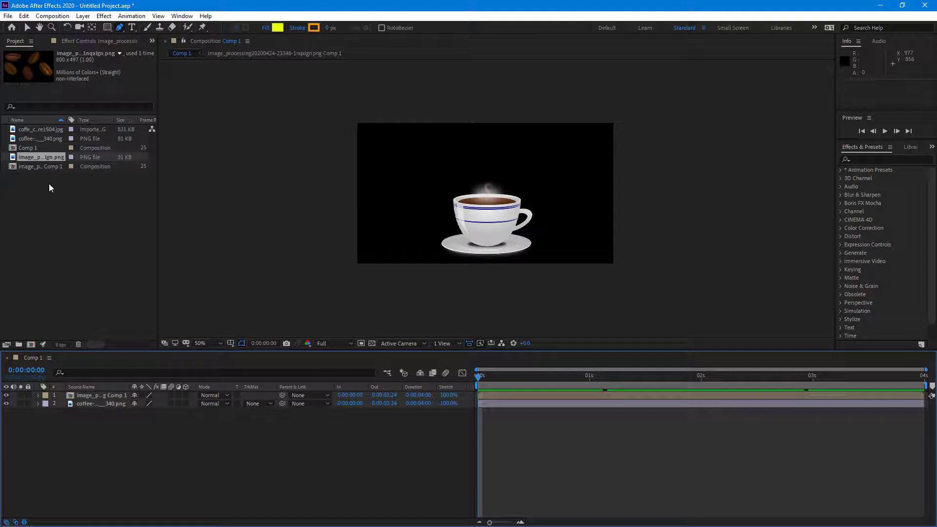
Create a new composition with the PAL D1/DV Widescreen preset, 25 fps and a 10-second duration
{"action": "left_click", "coordinate": [33, 167]}
{"action": "left_click", "coordinate": [24, 147]}
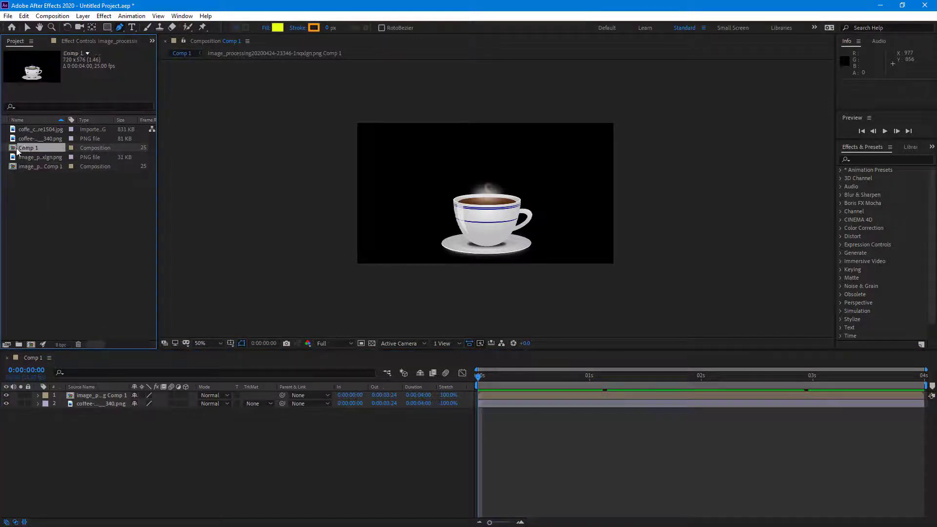
{"action": "left_click", "coordinate": [40, 191]}
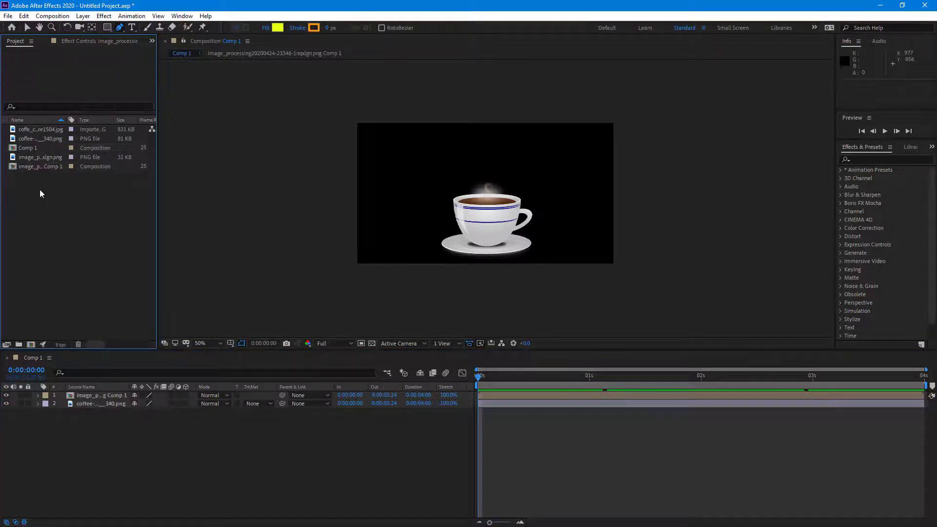
{"action": "left_click", "coordinate": [31, 344]}
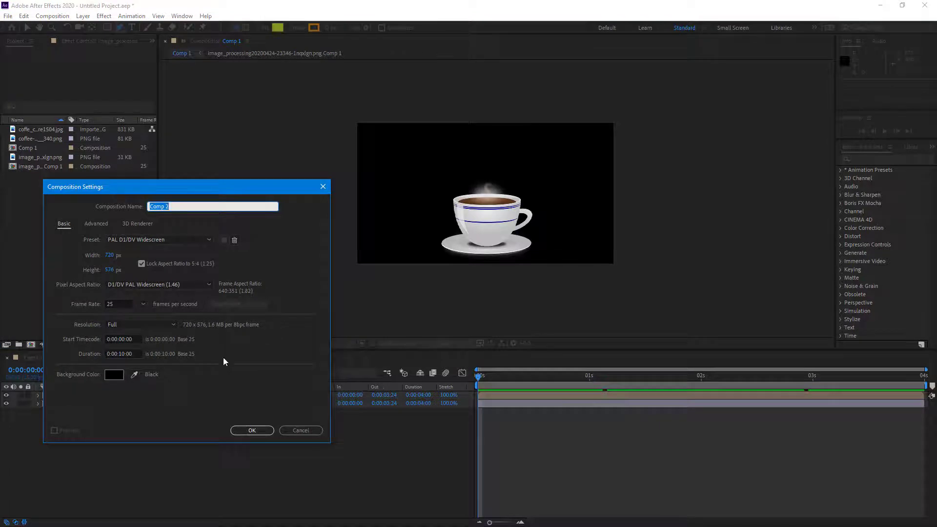
{"action": "left_click", "coordinate": [252, 429]}
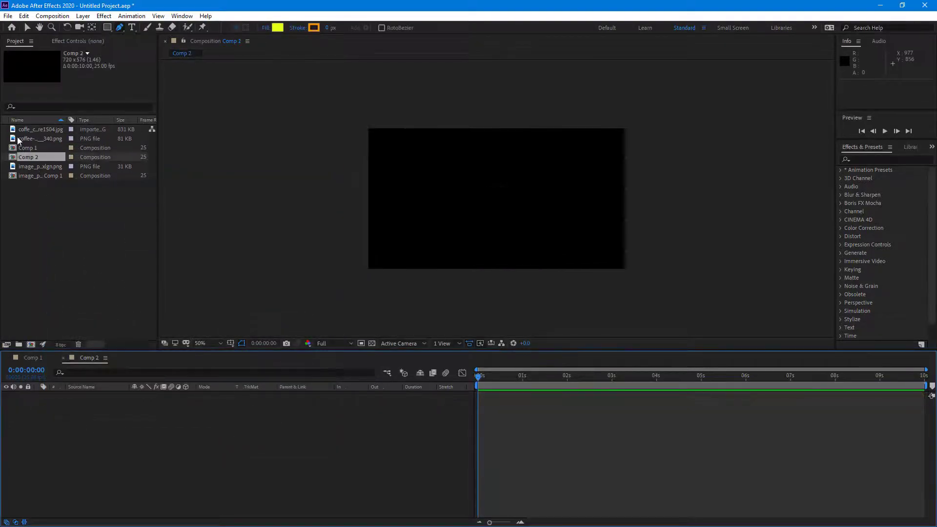
Place the coffee texture image in the new composition as the background and scale it to 61%
{"action": "left_click_drag", "start_coordinate": [30, 131], "coordinate": [151, 456]}
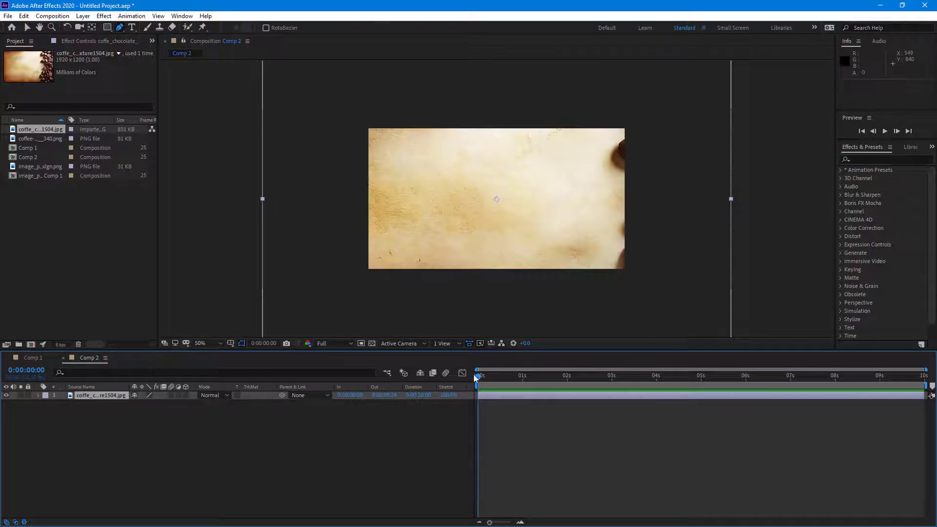
{"action": "key", "text": "s"}
{"action": "left_click_drag", "start_coordinate": [157, 403], "coordinate": [138, 403]}
{"action": "left_click", "coordinate": [687, 249]}
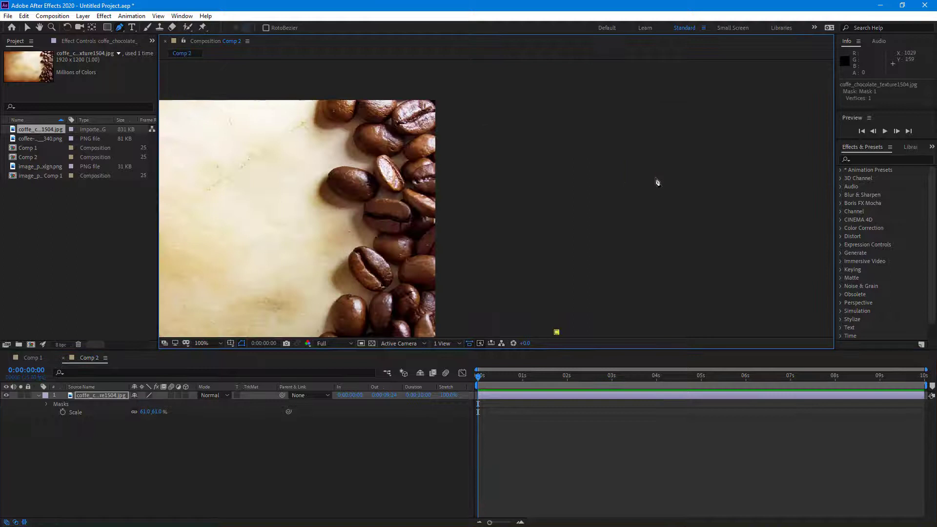
{"action": "left_click", "coordinate": [335, 344]}
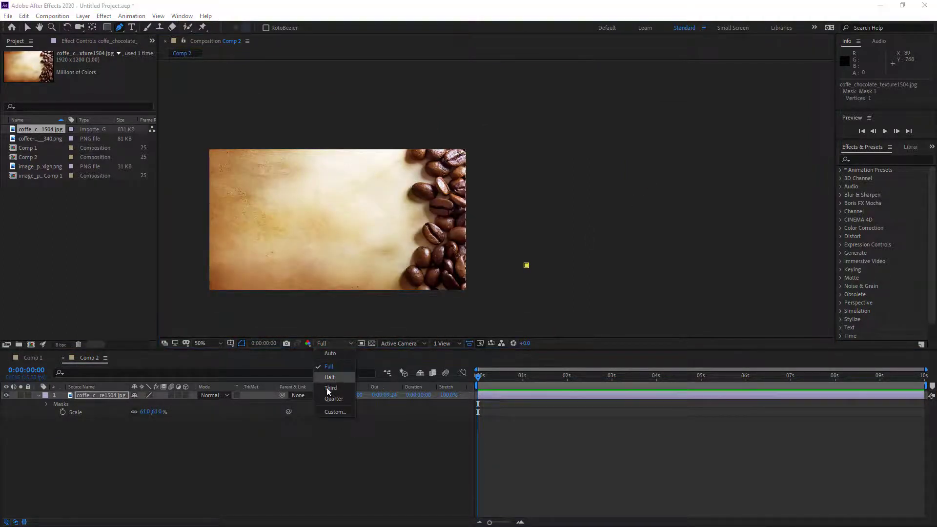
{"action": "left_click", "coordinate": [364, 354]}
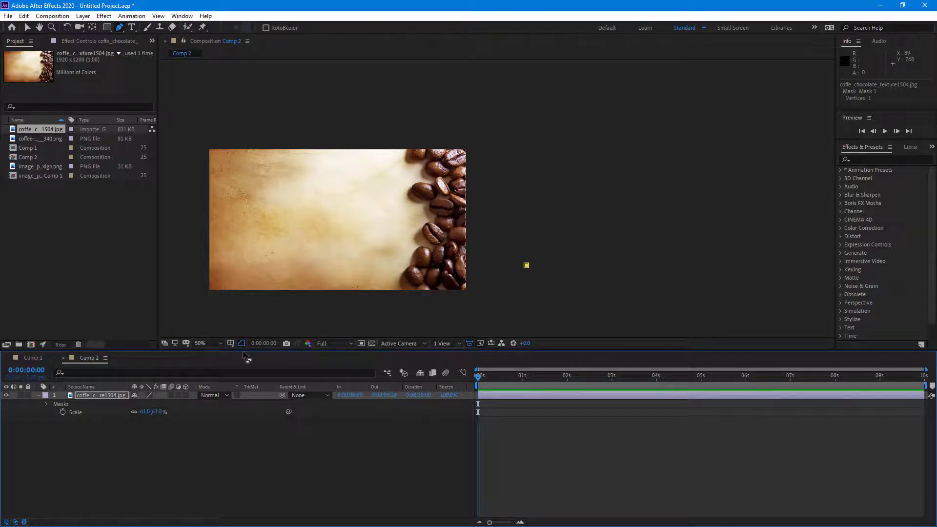
{"action": "left_click", "coordinate": [201, 344]}
{"action": "left_click", "coordinate": [218, 354]}
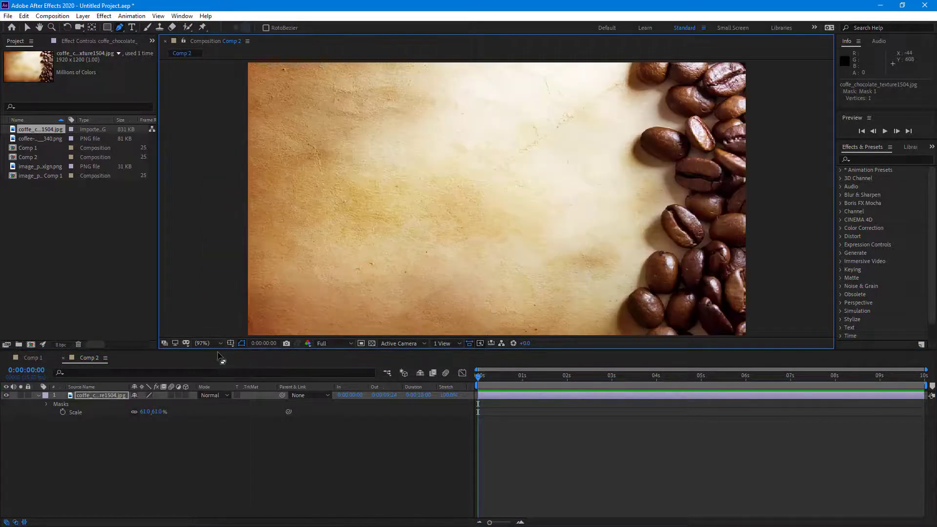
{"action": "left_click", "coordinate": [592, 395]}
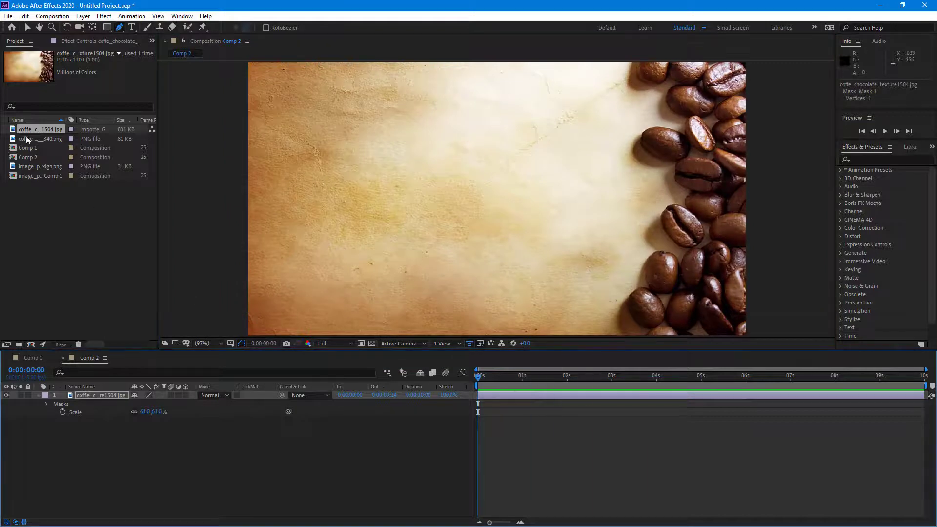
Add Comp 1 to the new composition and place it above the coffee texture layer
{"action": "left_click", "coordinate": [39, 141]}
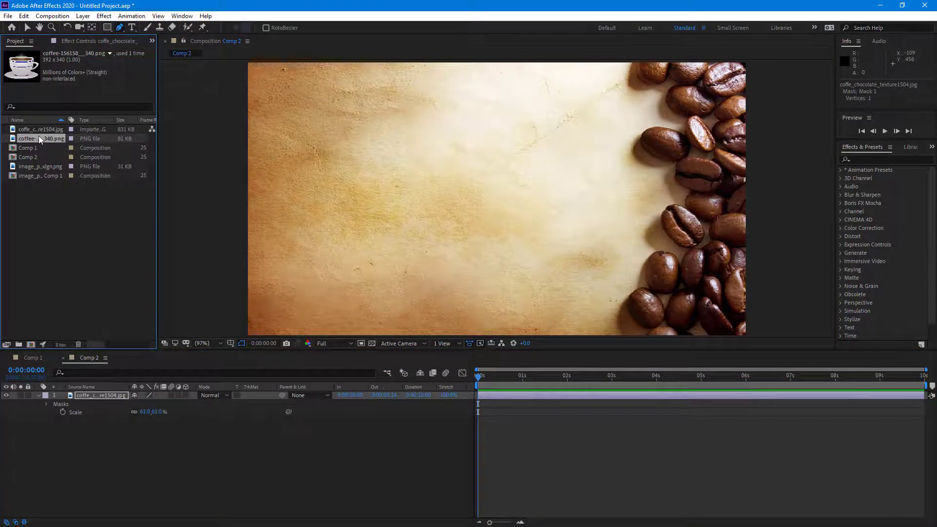
{"action": "left_click", "coordinate": [31, 147]}
{"action": "left_click_drag", "start_coordinate": [32, 147], "coordinate": [137, 466]}
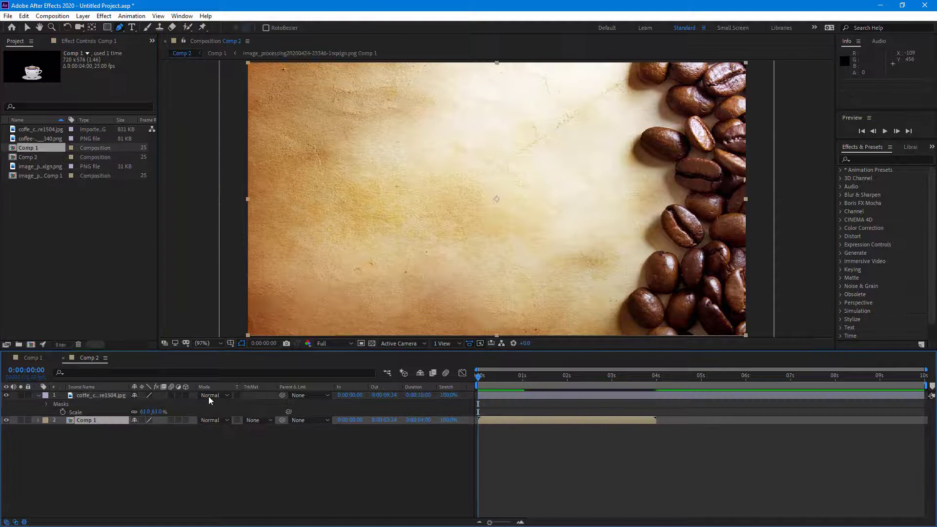
{"action": "left_click_drag", "start_coordinate": [533, 377], "coordinate": [549, 378]}
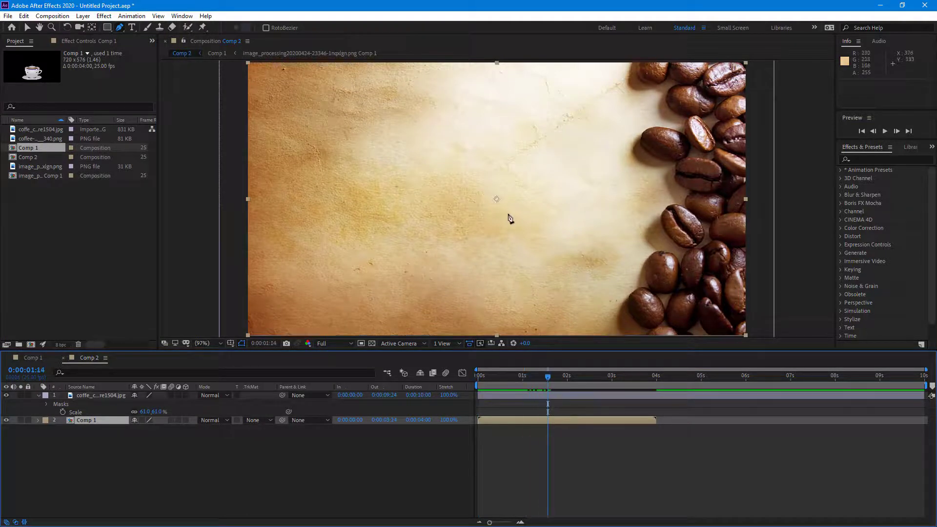
{"action": "scroll", "coordinate": [510, 217], "scroll_direction": "down", "scroll_amount": 4}
{"action": "scroll", "coordinate": [511, 222], "scroll_direction": "up", "scroll_amount": 2}
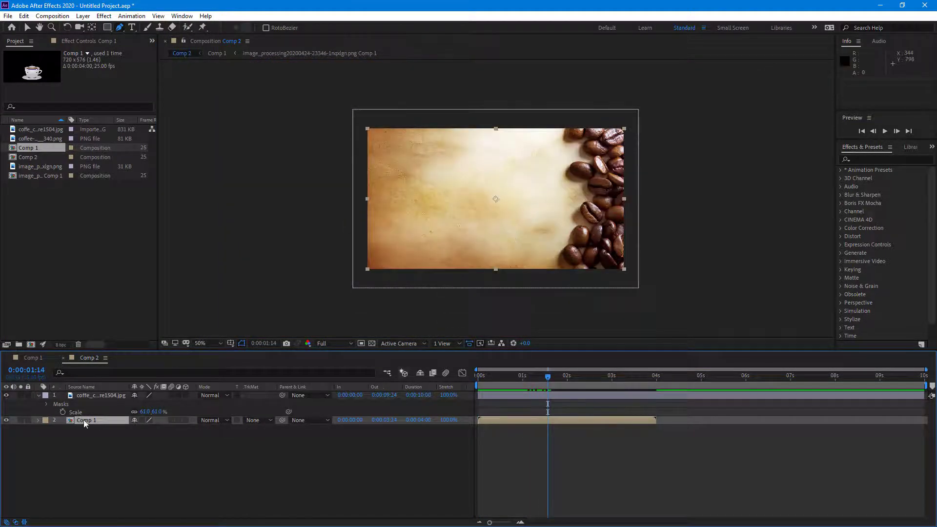
{"action": "left_click_drag", "start_coordinate": [83, 420], "coordinate": [100, 396]}
{"action": "scroll", "coordinate": [499, 266], "scroll_direction": "up", "scroll_amount": 2}
{"action": "scroll", "coordinate": [498, 266], "scroll_direction": "down", "scroll_amount": 2}
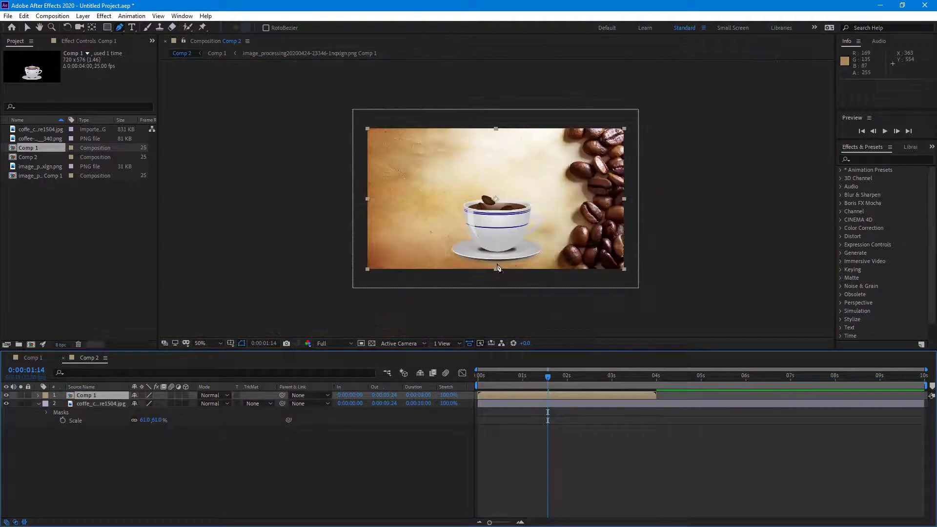
Play the composition from the start to preview the beans and cup over the background
{"action": "scroll", "coordinate": [498, 266], "scroll_direction": "up", "scroll_amount": 2}
{"action": "key", "text": "Home"}
{"action": "key", "text": "space"}
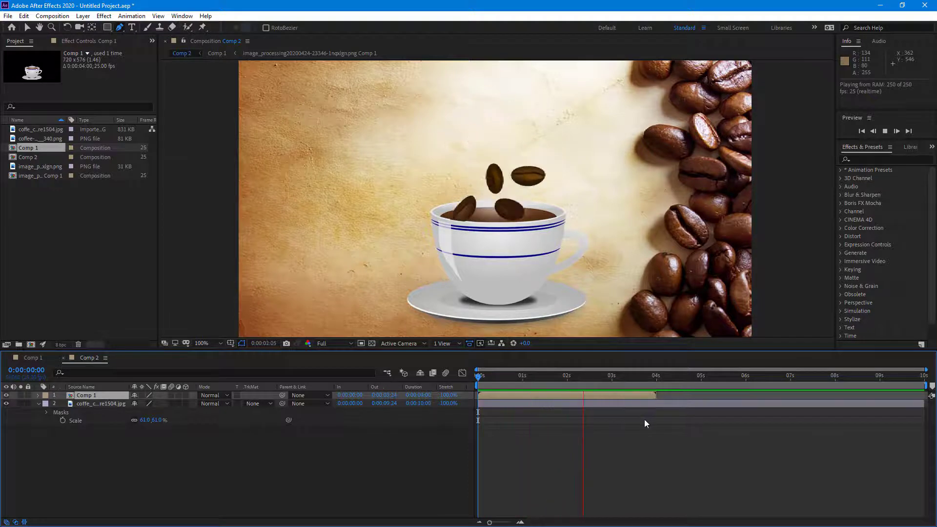
{"action": "key", "text": "space"}
Duplicate the Comp 1 layer and shift the copy in time to start at 0:00:00:12
{"action": "left_click", "coordinate": [101, 399]}
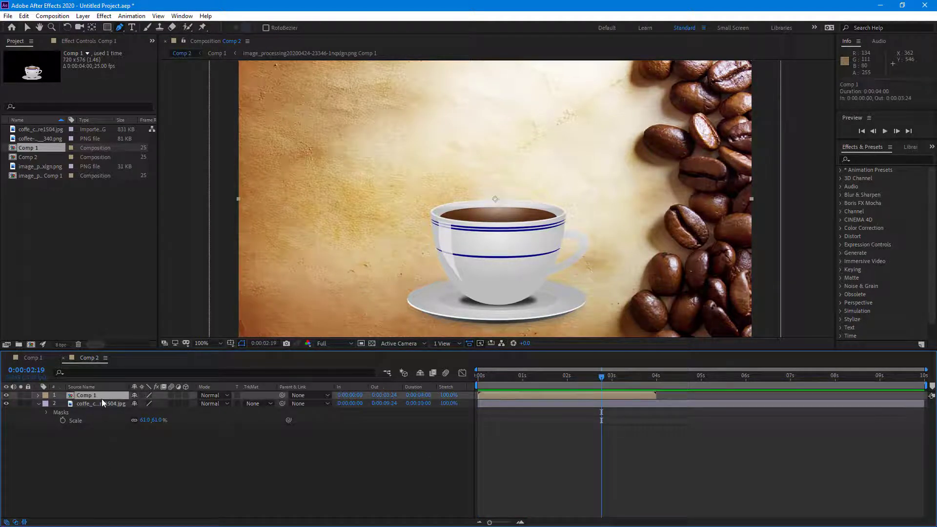
{"action": "key", "text": "ctrl+v"}
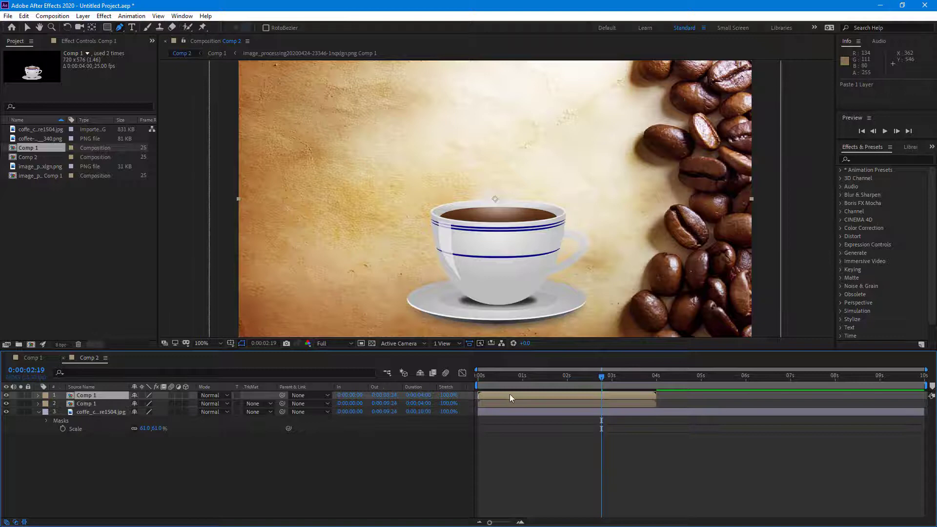
{"action": "mouse_move", "coordinate": [509, 394]}
{"action": "left_mouse_down"}
{"action": "mouse_move", "coordinate": [523, 394]}
{"action": "mouse_move", "coordinate": [512, 394]}
{"action": "left_mouse_up"}
{"action": "left_click", "coordinate": [508, 272]}
{"action": "key", "text": "ctrl+z"}
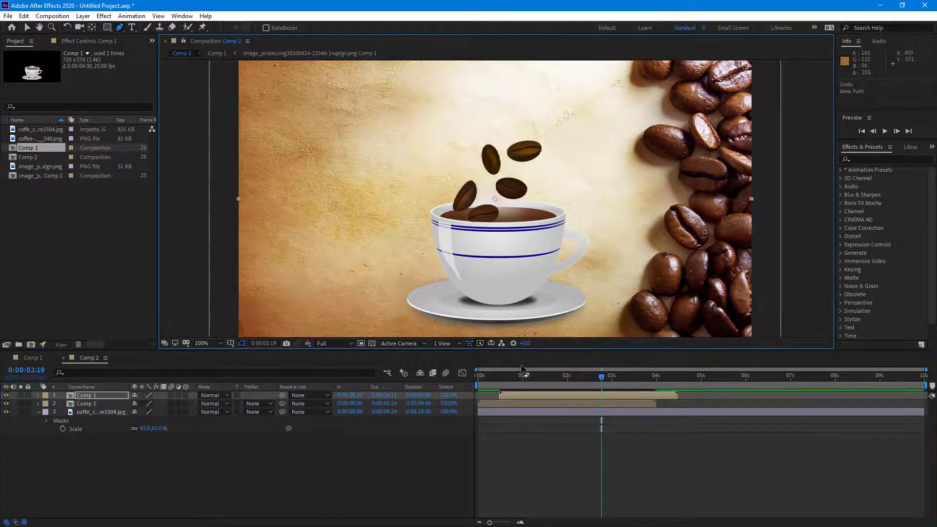
Set the upper Comp 1 layer's position to 162, 288, beside the original cup
{"action": "left_click", "coordinate": [510, 396]}
{"action": "key", "text": "p"}
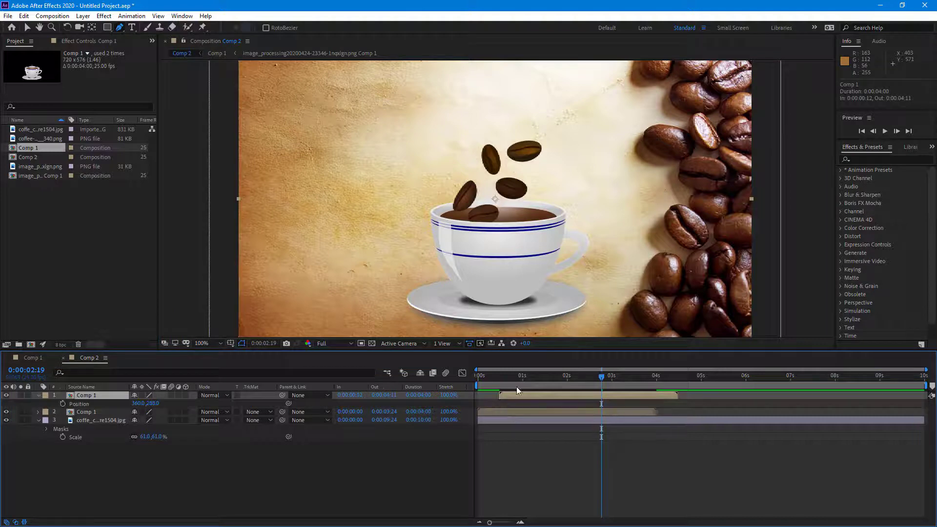
{"action": "left_click_drag", "start_coordinate": [138, 403], "coordinate": [42, 403]}
Set the lower Comp 1 layer's position to 427, 288 and preview both cups' animation
{"action": "left_click", "coordinate": [494, 412]}
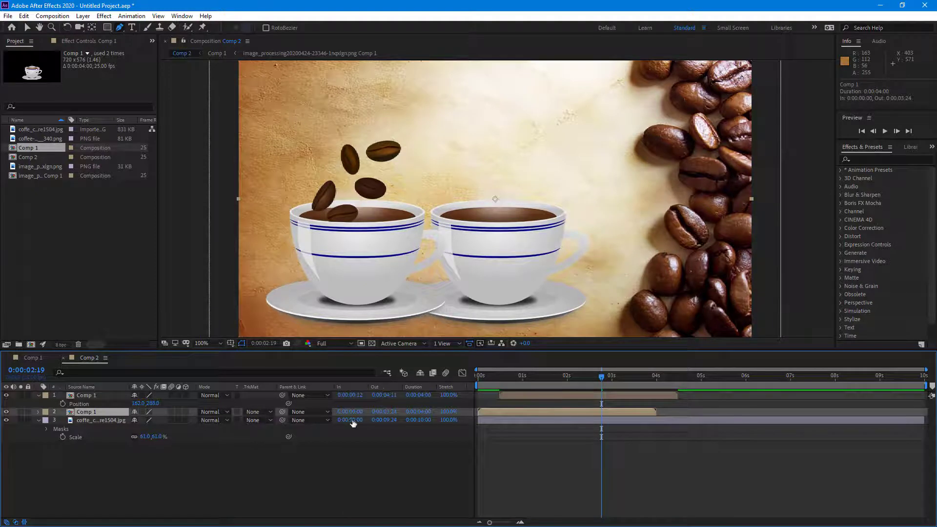
{"action": "key", "text": "p"}
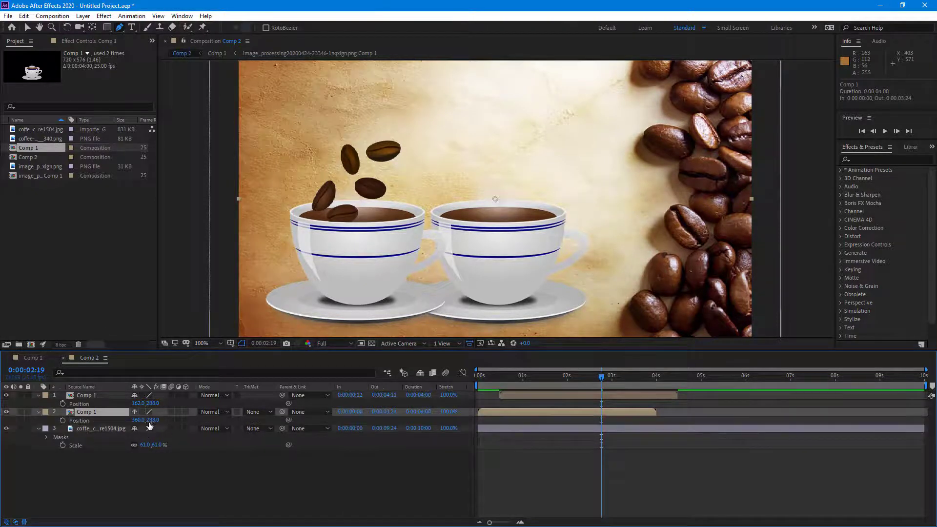
{"action": "left_click_drag", "start_coordinate": [153, 420], "coordinate": [171, 419]}
{"action": "key", "text": "ctrl+z"}
{"action": "left_click", "coordinate": [338, 462]}
{"action": "key", "text": "space"}
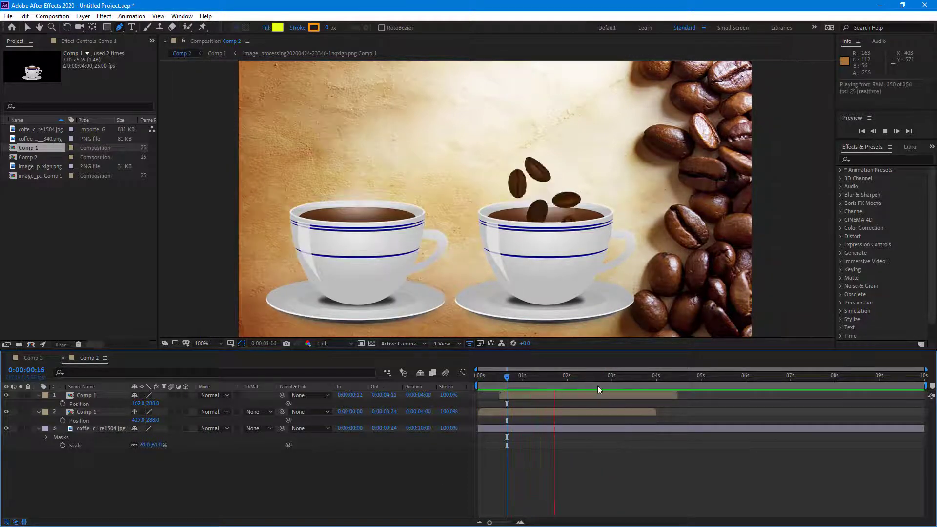
{"action": "key", "text": "space"}
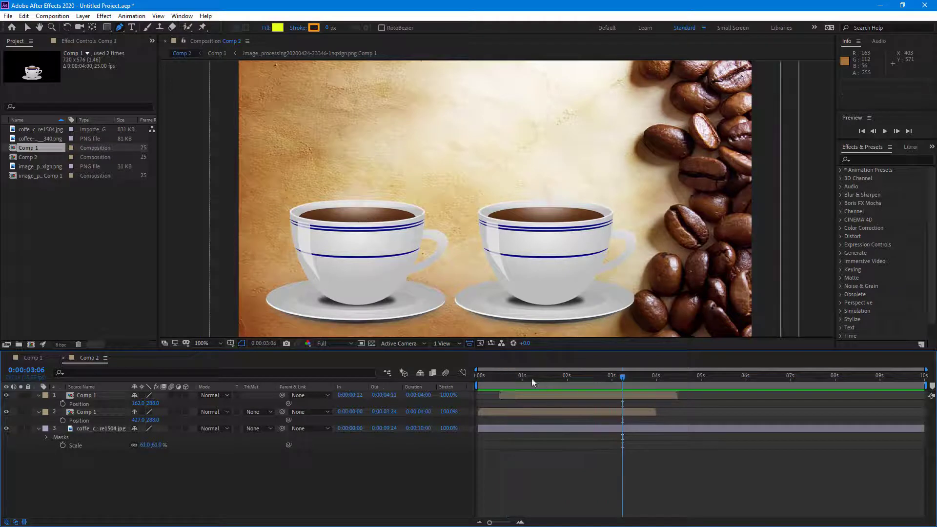
Trim the composition to a work area from 0:00:00:14 to 0:00:03:22 and preview it
{"action": "left_click_drag", "start_coordinate": [505, 376], "coordinate": [498, 386]}
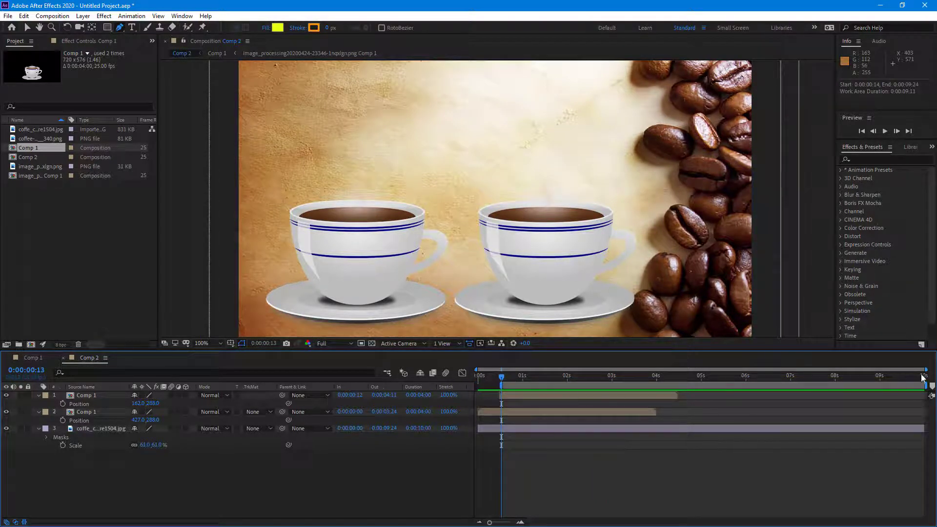
{"action": "left_click_drag", "start_coordinate": [926, 385], "coordinate": [651, 397]}
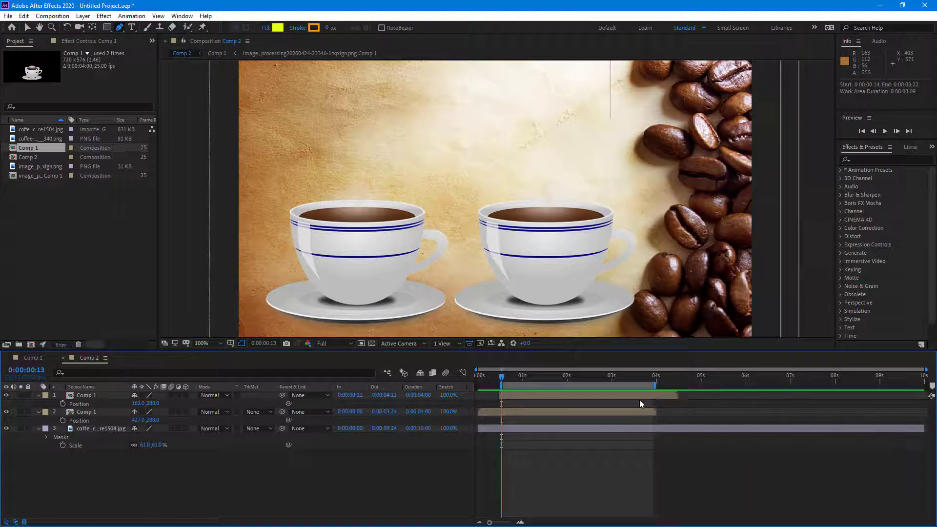
{"action": "right_click", "coordinate": [637, 384]}
{"action": "left_click", "coordinate": [675, 411]}
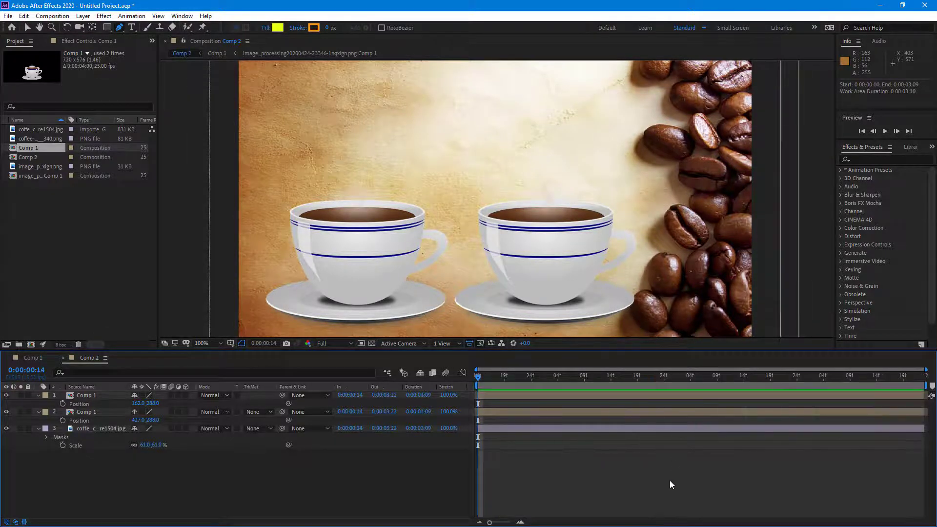
{"action": "key", "text": "space"}
{"action": "key", "text": "space"}
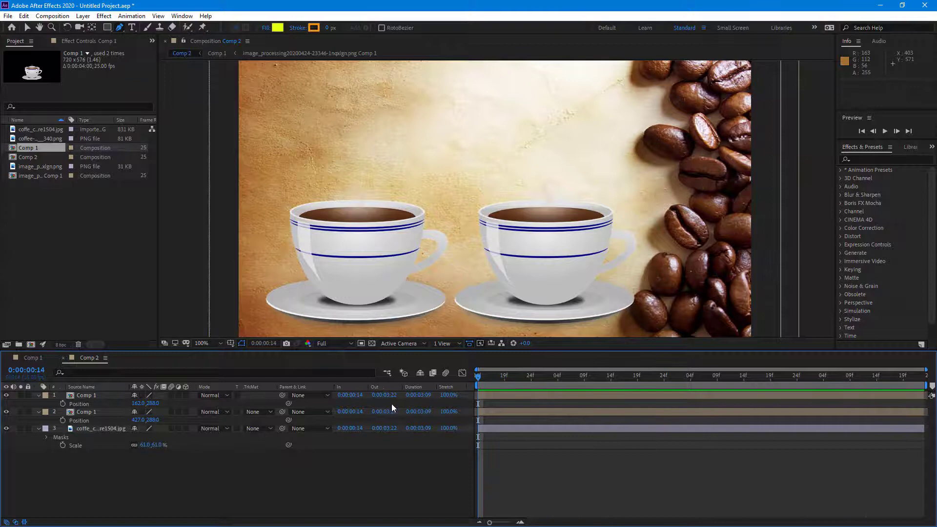
Pre-compose the two Comp 1 layers together, moving all attributes into the new composition
{"action": "key", "text": "comma"}
{"action": "key", "text": "comma"}
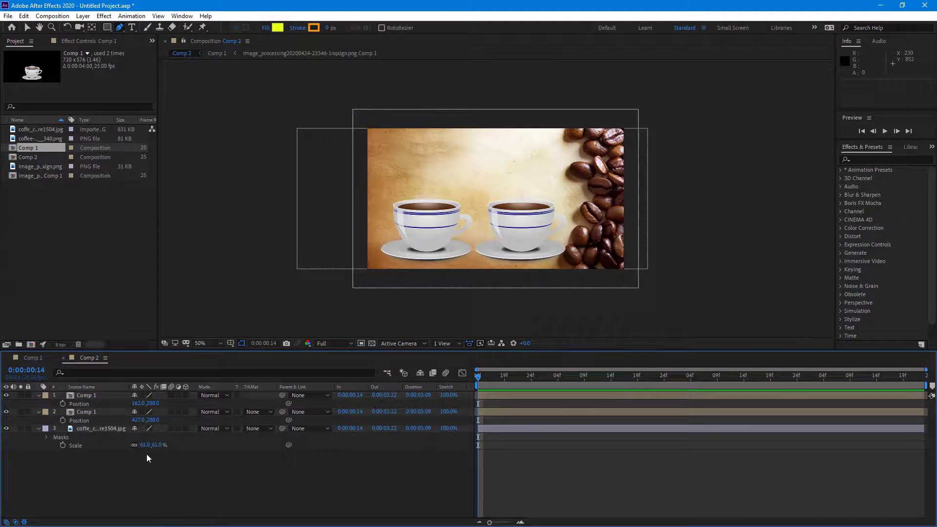
{"action": "left_click", "coordinate": [87, 413]}
{"action": "left_click", "coordinate": [90, 397], "text": "shift"}
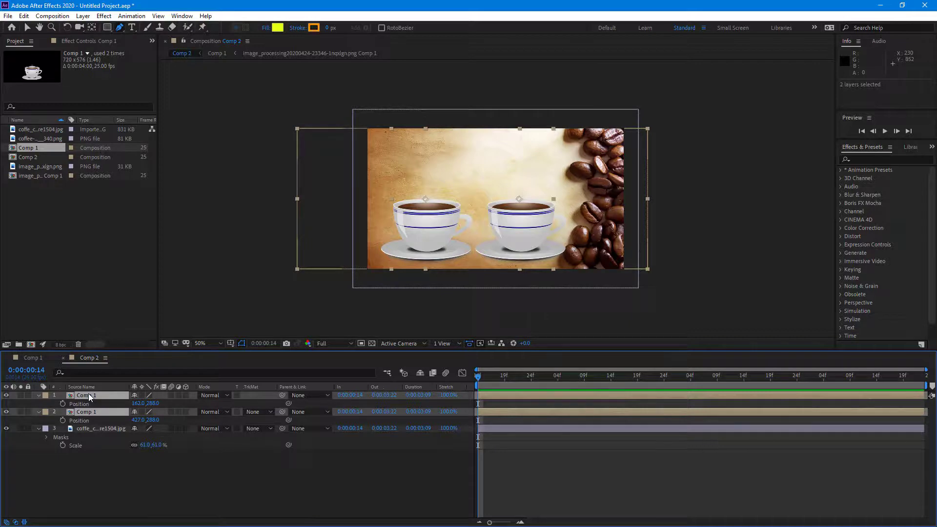
{"action": "right_click", "coordinate": [89, 393]}
{"action": "left_click", "coordinate": [128, 337]}
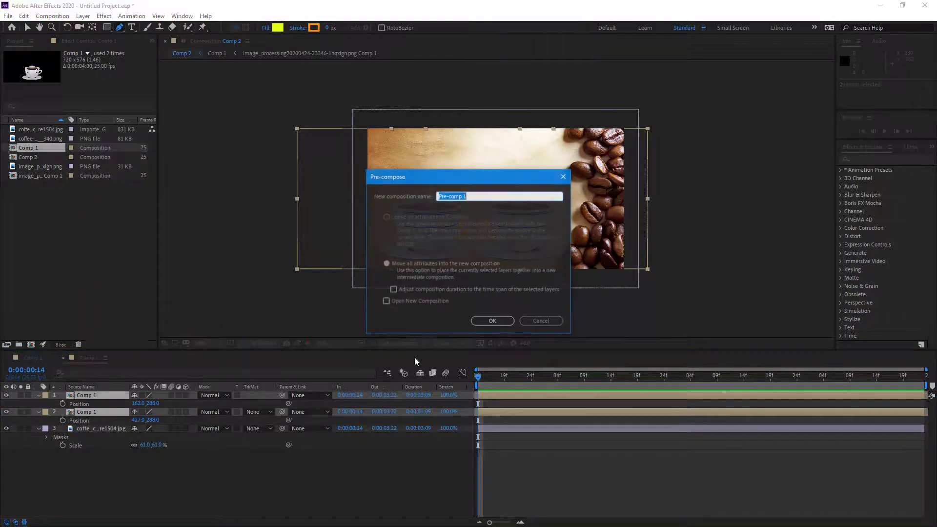
{"action": "left_click", "coordinate": [501, 322]}
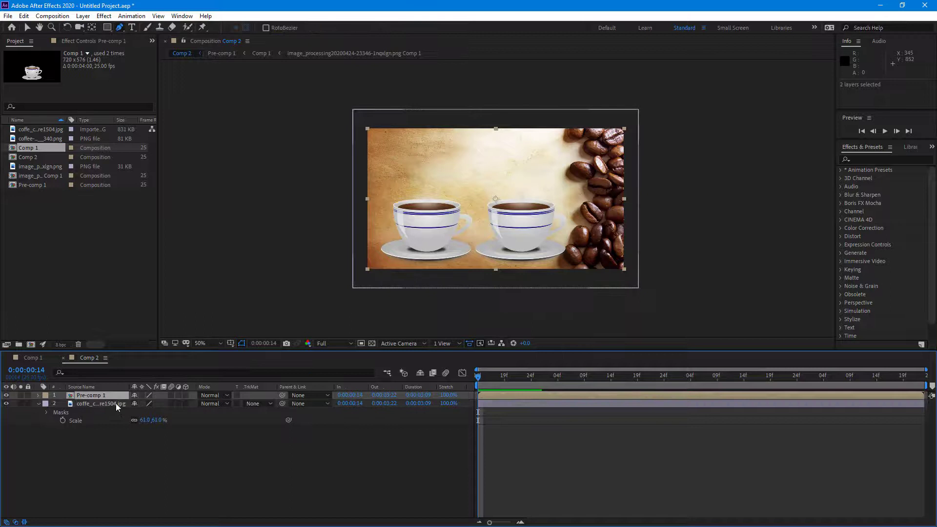
Reveal the scale of the cups' pre-comp and the background, and set a 100% scale keyframe on the pre-comp at 0:00:00:14
{"action": "left_click", "coordinate": [115, 403], "text": "shift"}
{"action": "key", "text": "s"}
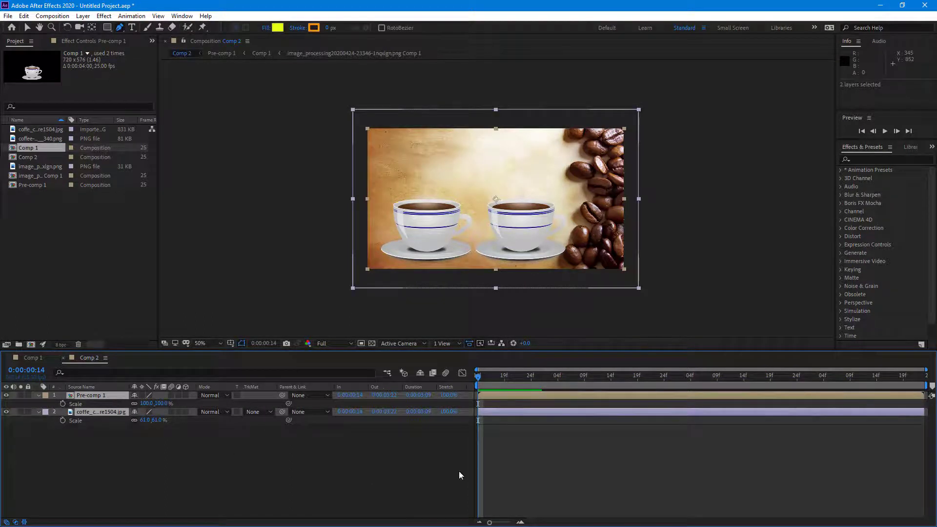
{"action": "left_click_drag", "start_coordinate": [491, 382], "coordinate": [391, 408]}
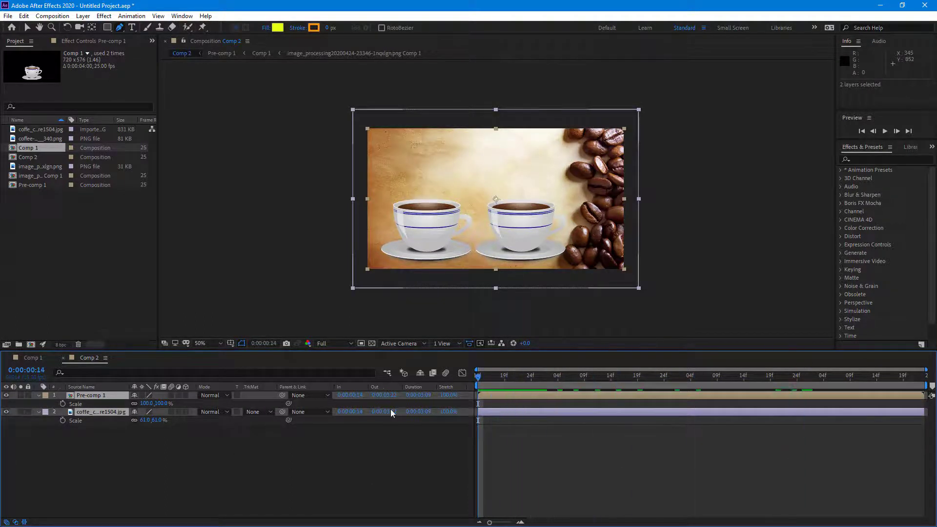
{"action": "left_click", "coordinate": [116, 427]}
{"action": "left_click", "coordinate": [62, 404]}
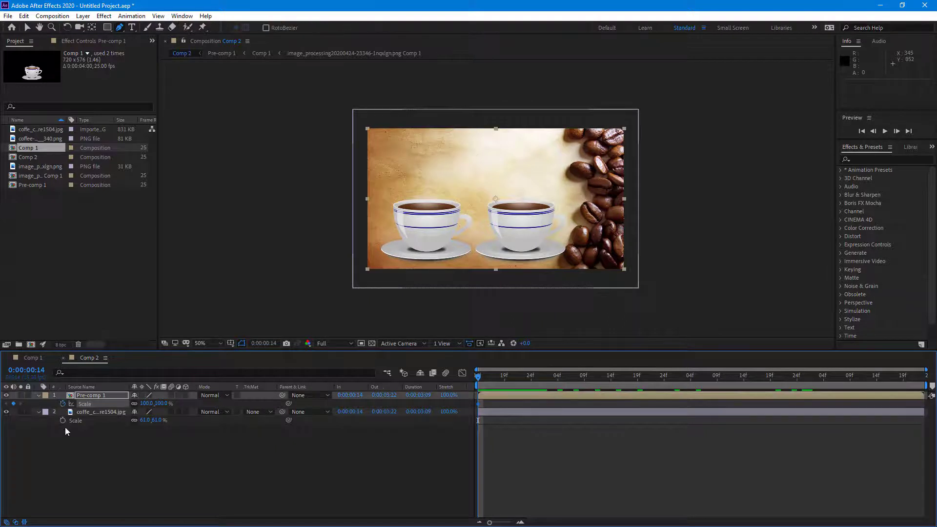
Keyframe the background's scale at 61% at 0:00:00:14 and 64% at 0:00:02:07, and set the pre-comp's scale to 122% at 0:00:02:07
{"action": "left_click", "coordinate": [62, 420]}
{"action": "left_click_drag", "start_coordinate": [676, 375], "coordinate": [706, 376]}
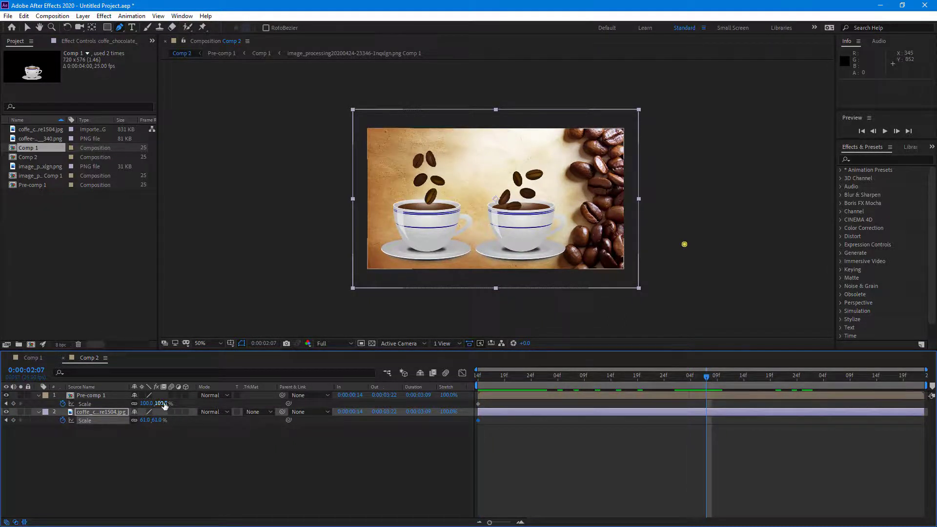
{"action": "left_click_drag", "start_coordinate": [157, 404], "coordinate": [178, 405]}
{"action": "left_click", "coordinate": [178, 404]}
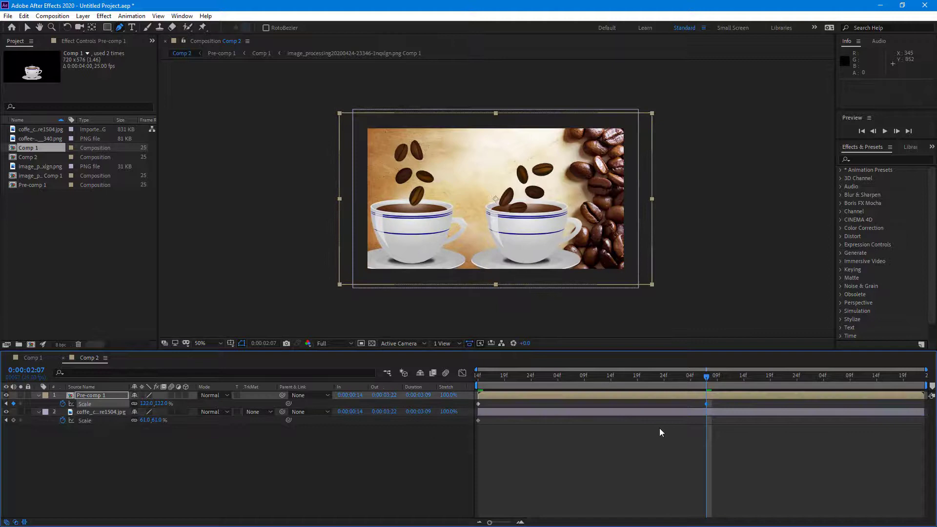
{"action": "left_click_drag", "start_coordinate": [161, 421], "coordinate": [164, 421]}
{"action": "left_click", "coordinate": [163, 421]}
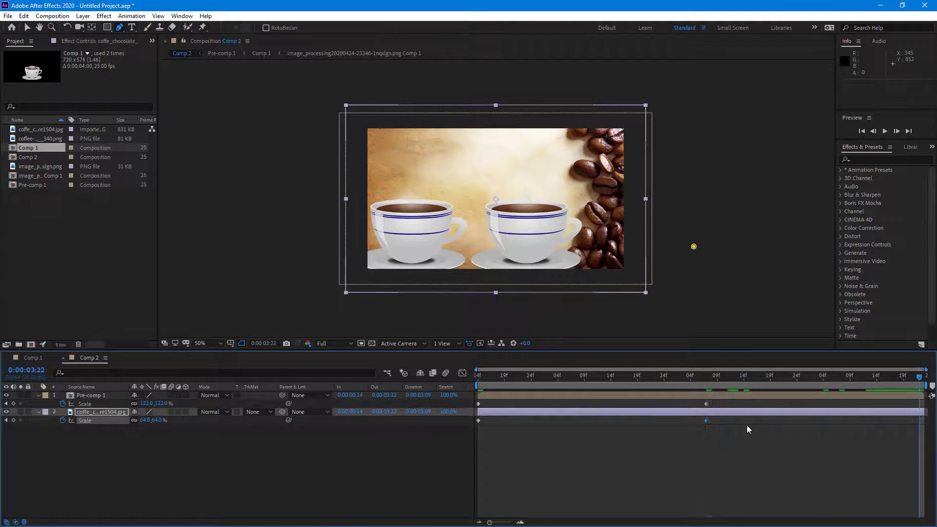
Set scale keyframes at 0:00:03:22 of 104% for the pre-comp and 58% for the background, and preview the animation
{"action": "left_click_drag", "start_coordinate": [159, 426], "coordinate": [156, 405]}
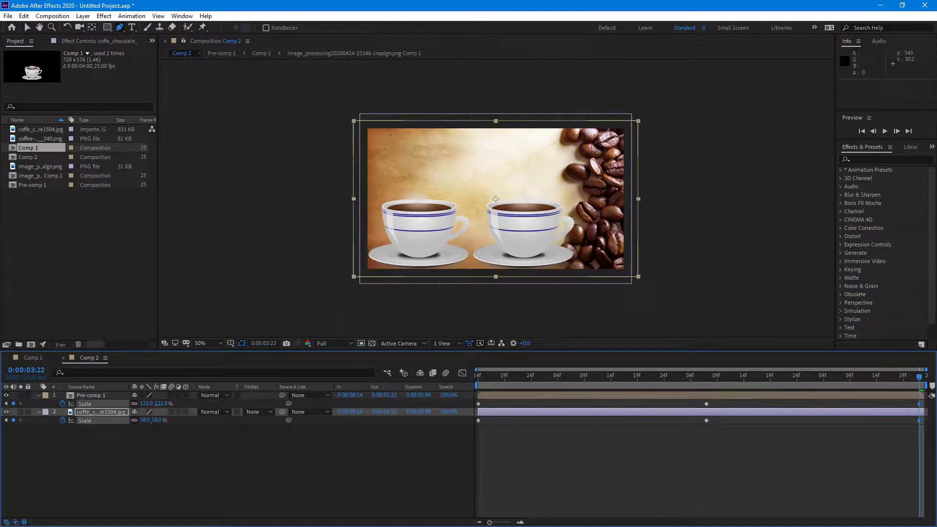
{"action": "left_click", "coordinate": [495, 395]}
{"action": "key", "text": "Home"}
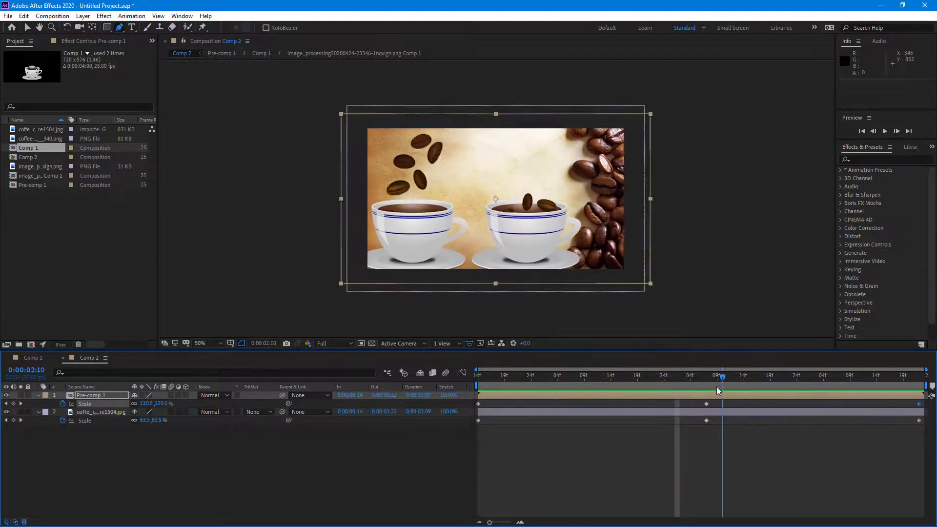
{"action": "key", "text": "space"}
{"action": "key", "text": "space"}
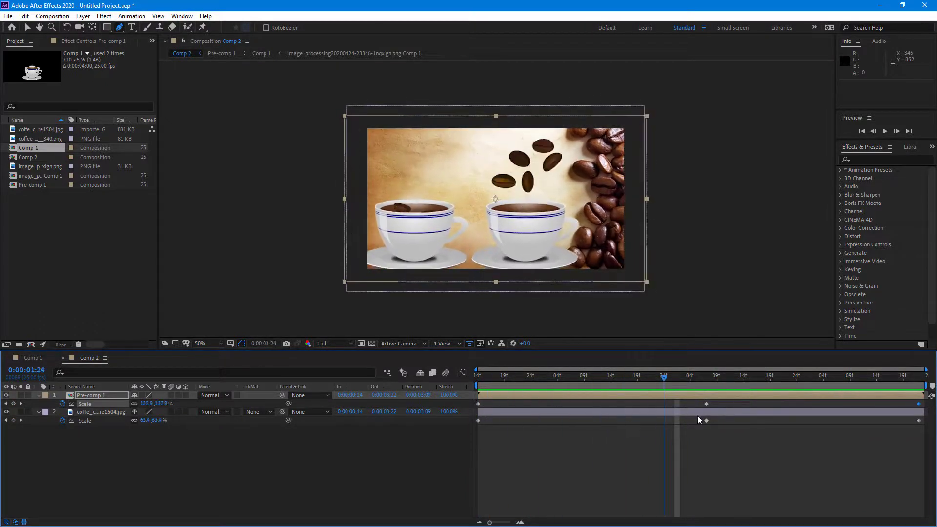
{"action": "key", "text": "space"}
{"action": "key", "text": "space"}
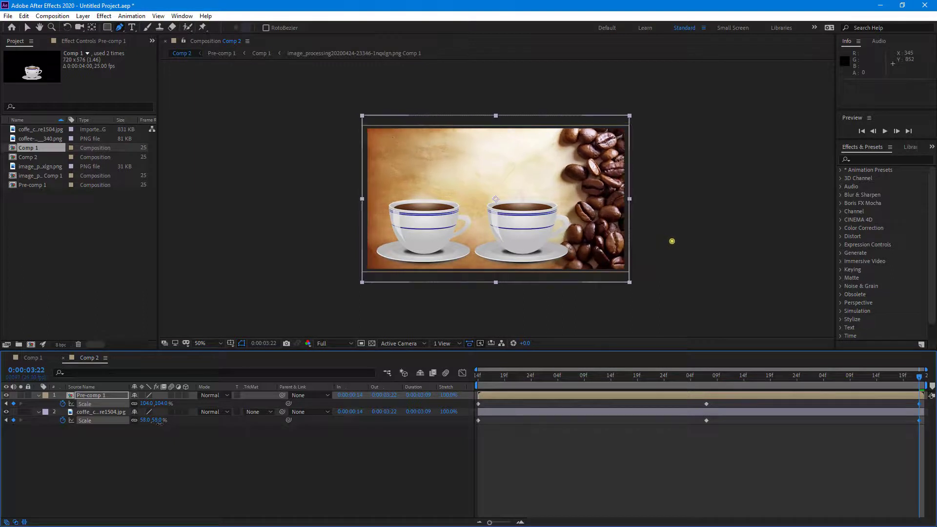
Set the background's scale to 56% at 0:00:03:22 and the pre-comp's scale to 132% at 0:00:02:07
{"action": "left_click", "coordinate": [158, 421]}
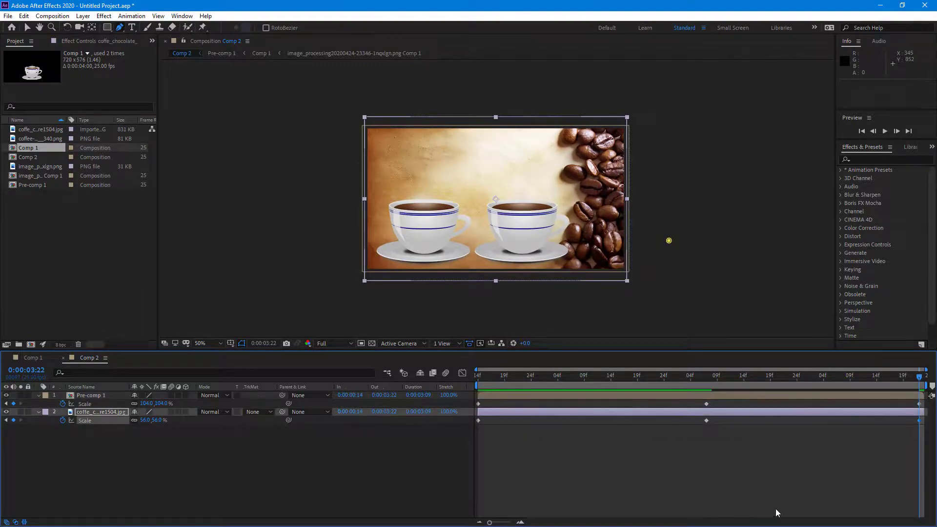
{"action": "left_click", "coordinate": [684, 447]}
{"action": "left_click", "coordinate": [707, 379]}
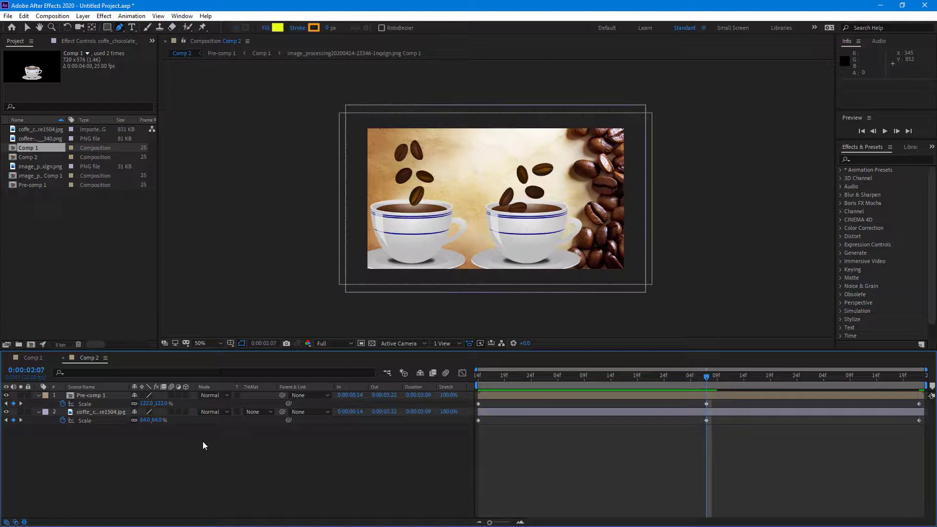
{"action": "left_click_drag", "start_coordinate": [165, 403], "coordinate": [173, 409]}
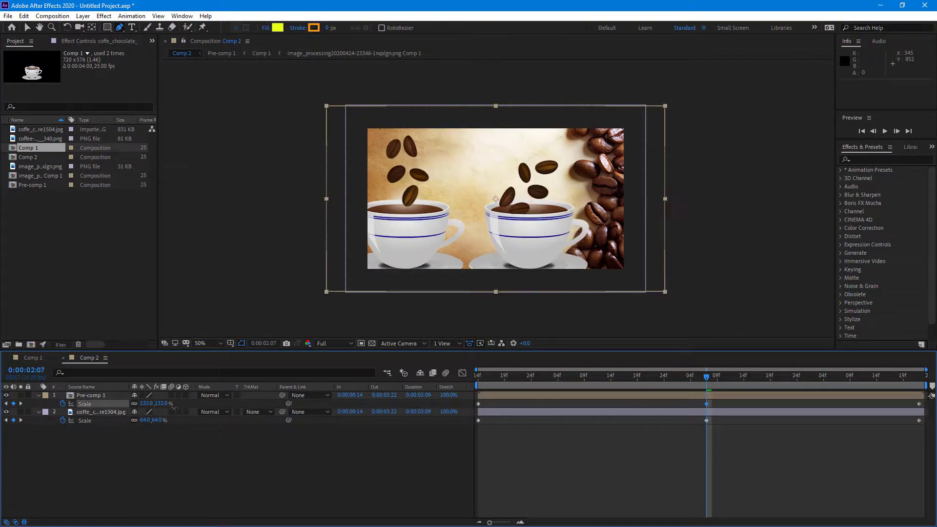
{"action": "left_click", "coordinate": [721, 510]}
Apply Easy Ease to all scale keyframes of the pre-comp and the background, and preview the result
{"action": "left_click_drag", "start_coordinate": [918, 440], "coordinate": [476, 399]}
{"action": "right_click", "coordinate": [488, 413]}
{"action": "mouse_move", "coordinate": [537, 399]}
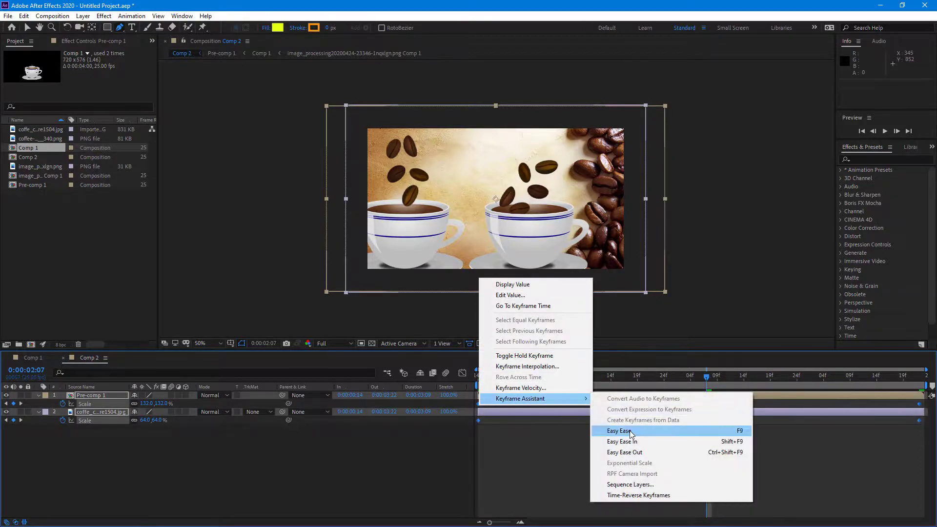
{"action": "left_click", "coordinate": [612, 432]}
{"action": "key", "text": "space"}
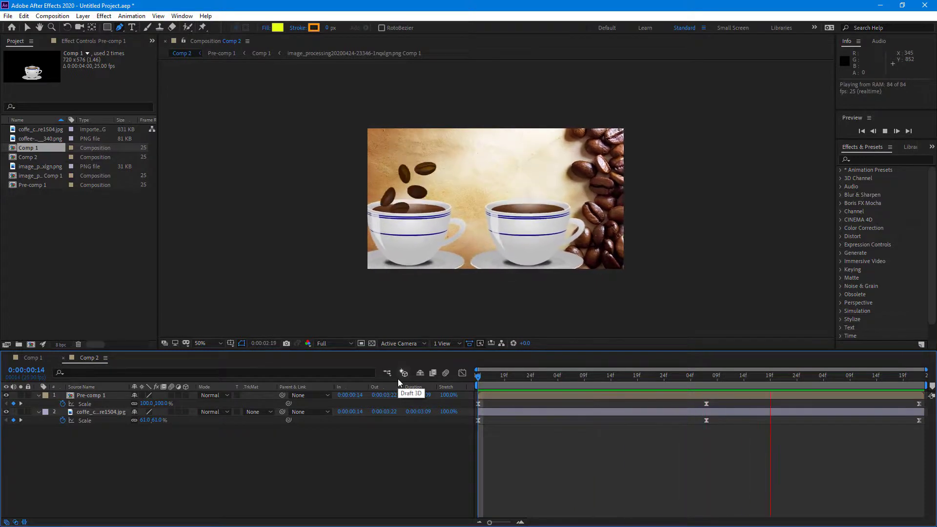
Turn on Collapse Transformations for the cups' pre-comp and preview the enlarged scene
{"action": "scroll", "coordinate": [519, 226], "scroll_direction": "up", "scroll_amount": 2}
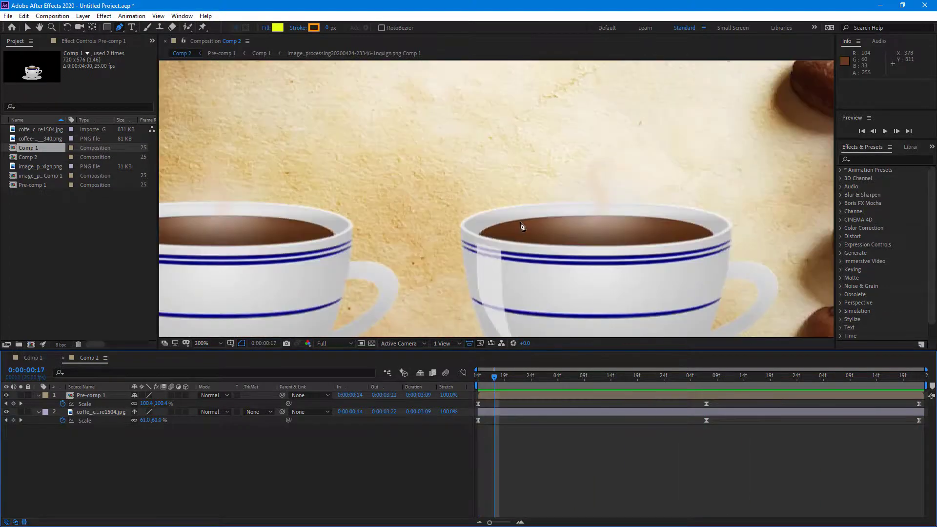
{"action": "key", "text": "space"}
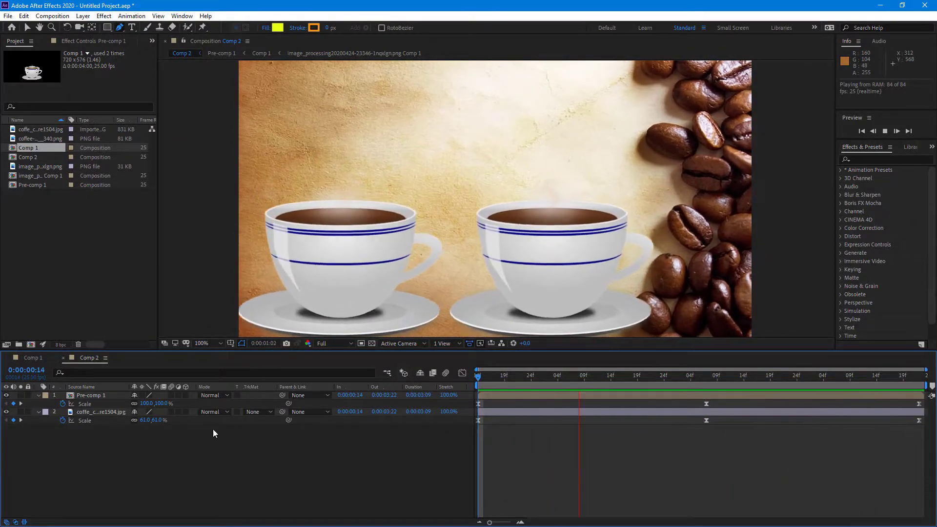
{"action": "key", "text": "space"}
{"action": "left_click", "coordinate": [142, 395]}
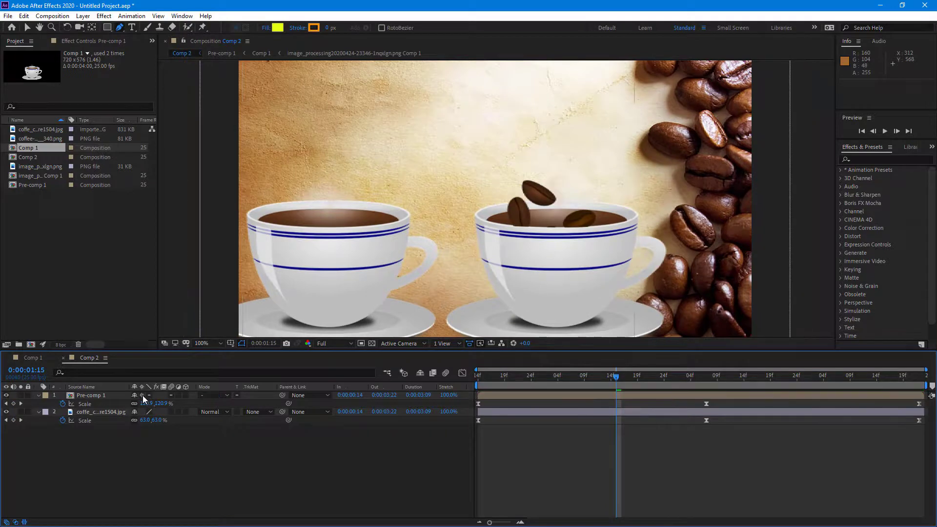
{"action": "key", "text": "space"}
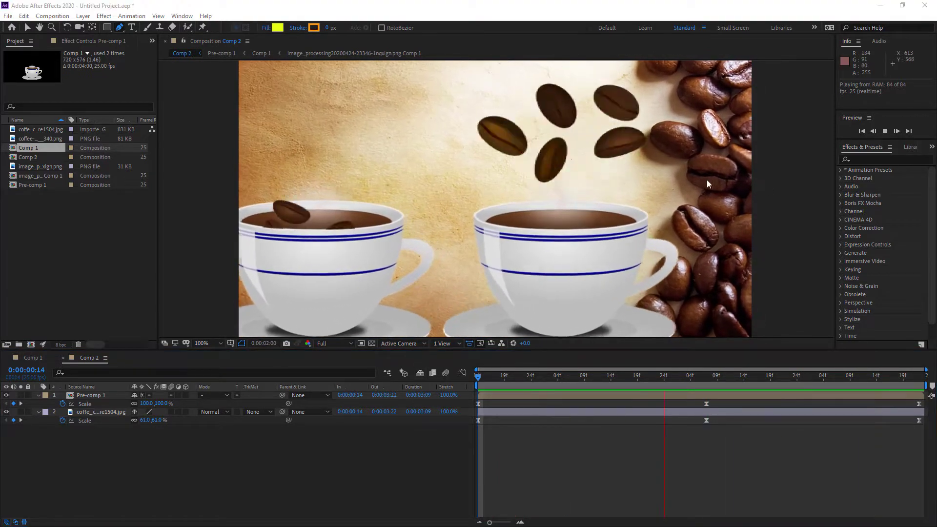
{"action": "left_click", "coordinate": [480, 5]}
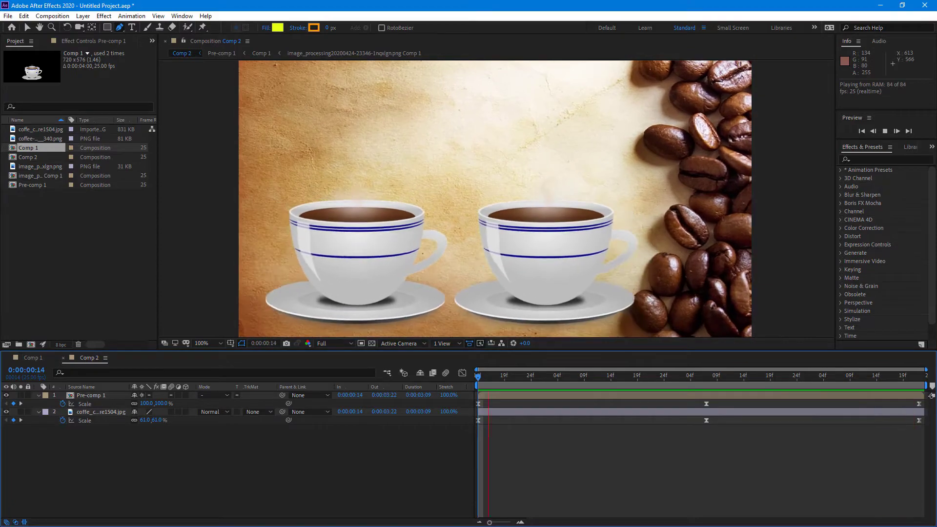